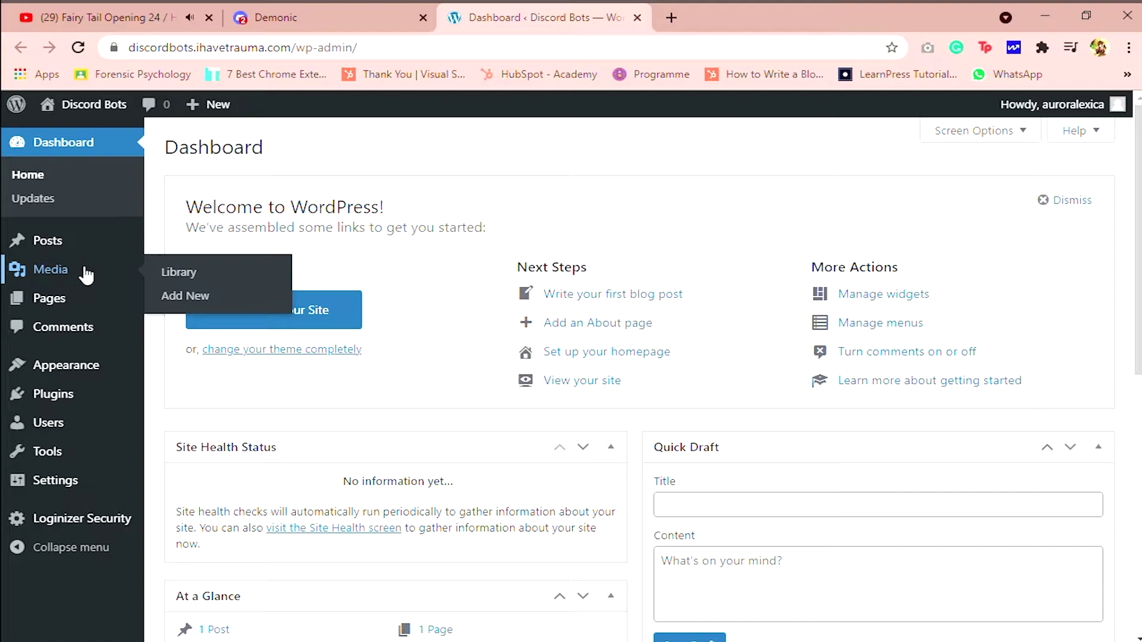
Step: Move the "Hello world!" post to the trash
click(101, 256)
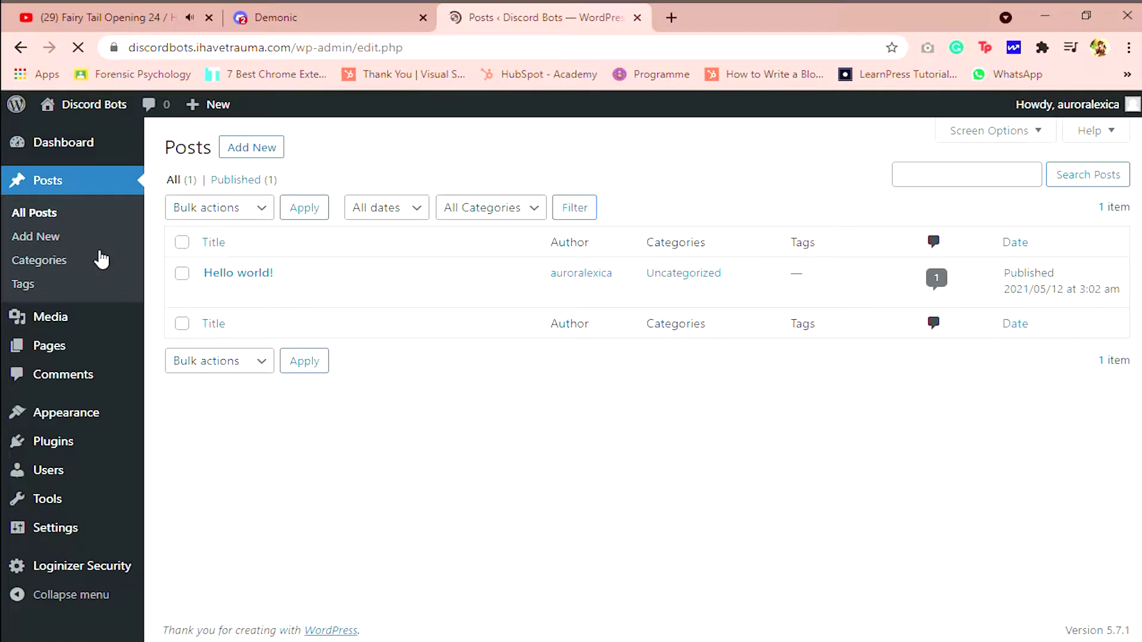
click(306, 295)
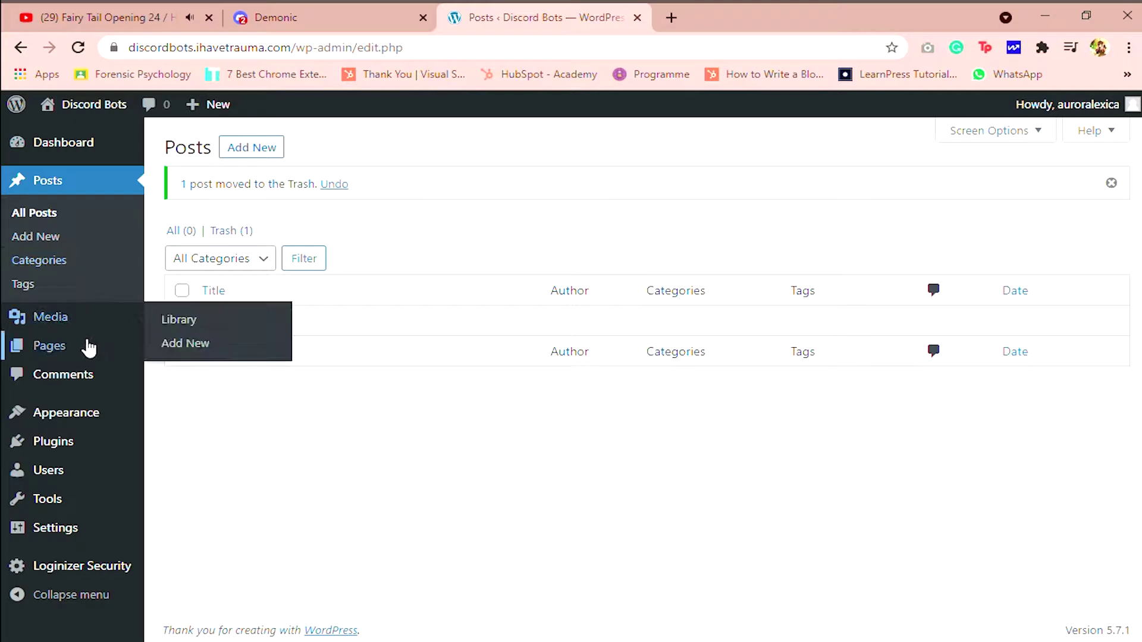
Step: Upload Divi (7).zip as a new theme and install it on the site
mouse_move(70, 447)
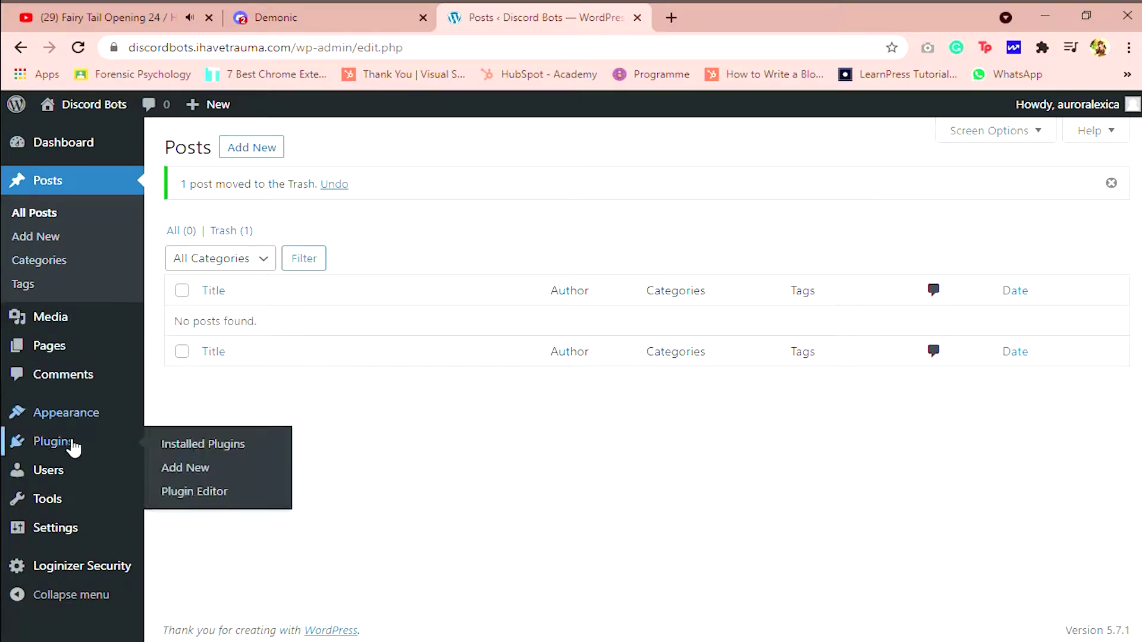
mouse_move(92, 328)
click(222, 424)
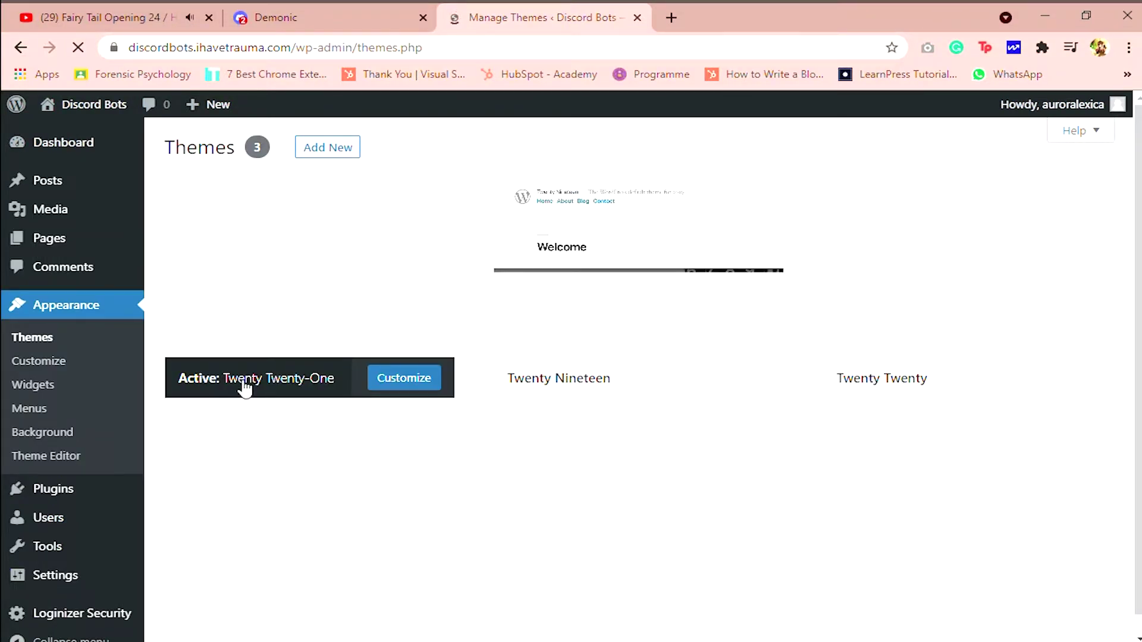
click(341, 155)
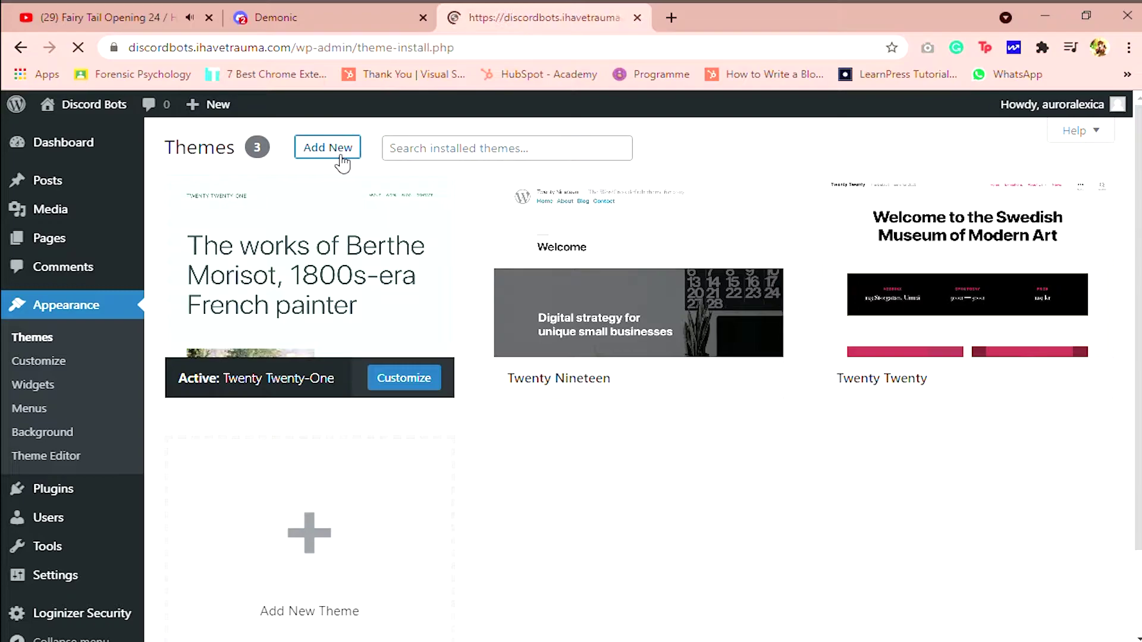
click(355, 152)
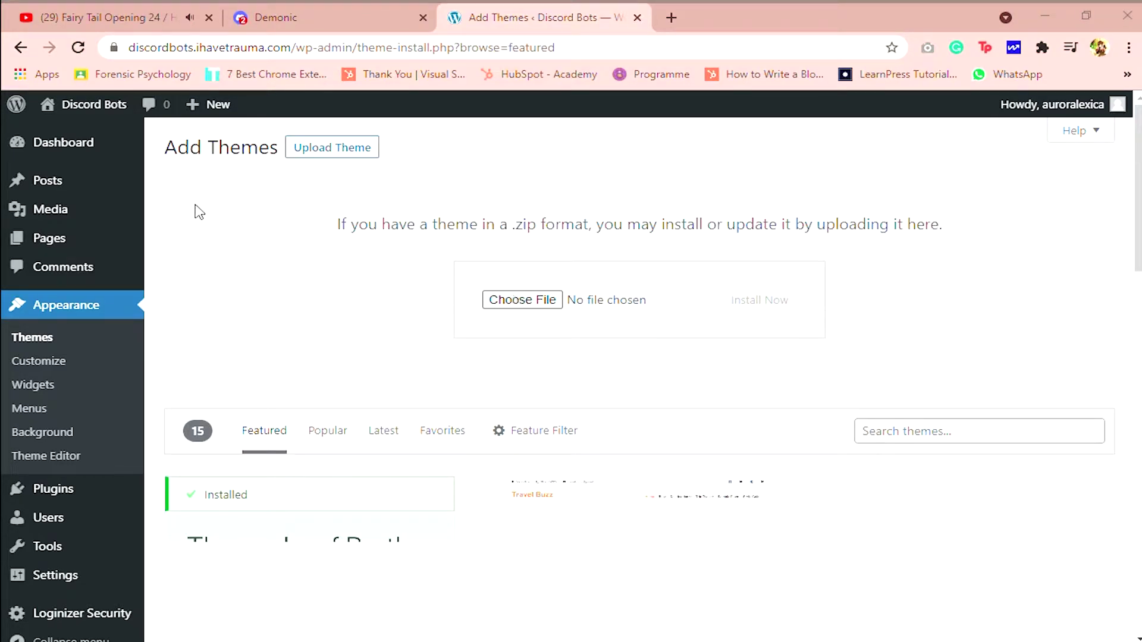
double_click(403, 394)
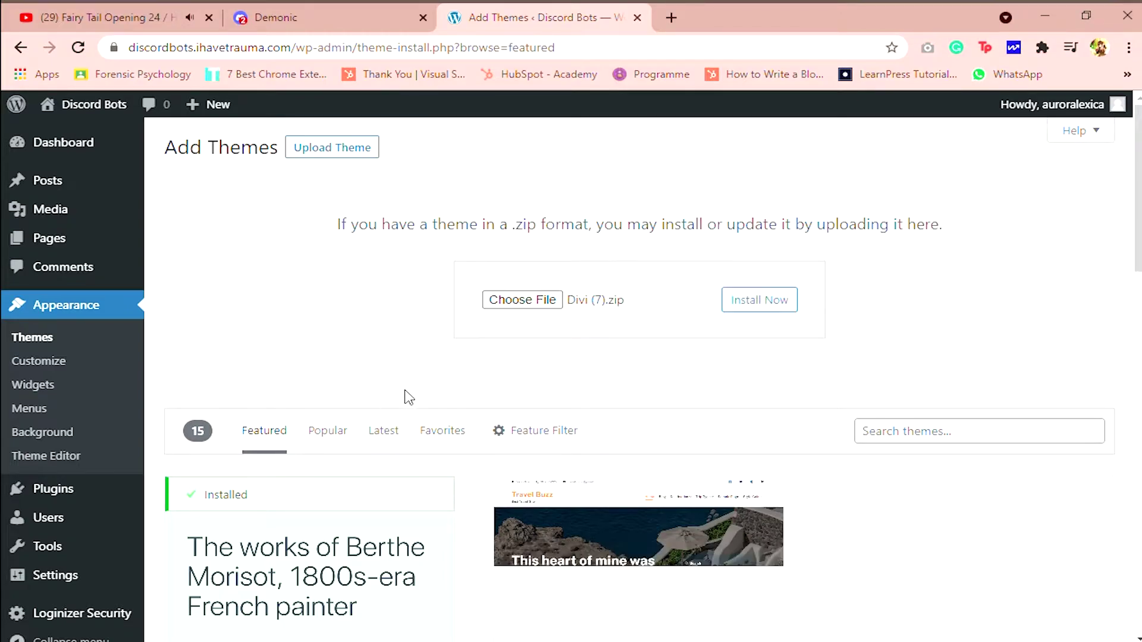
click(760, 301)
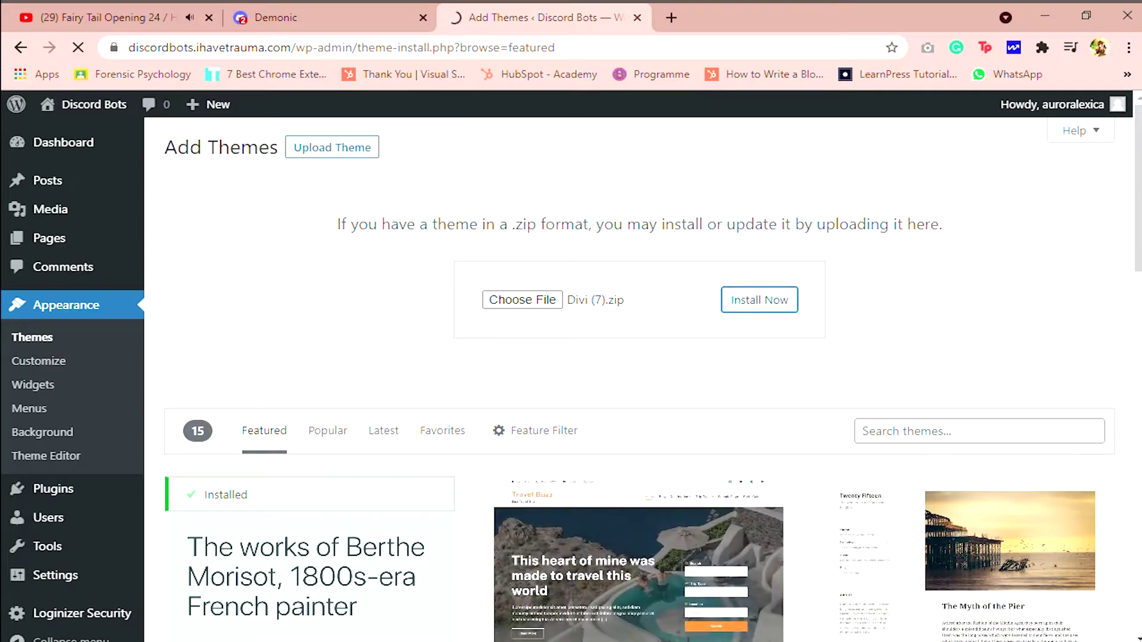
click(771, 308)
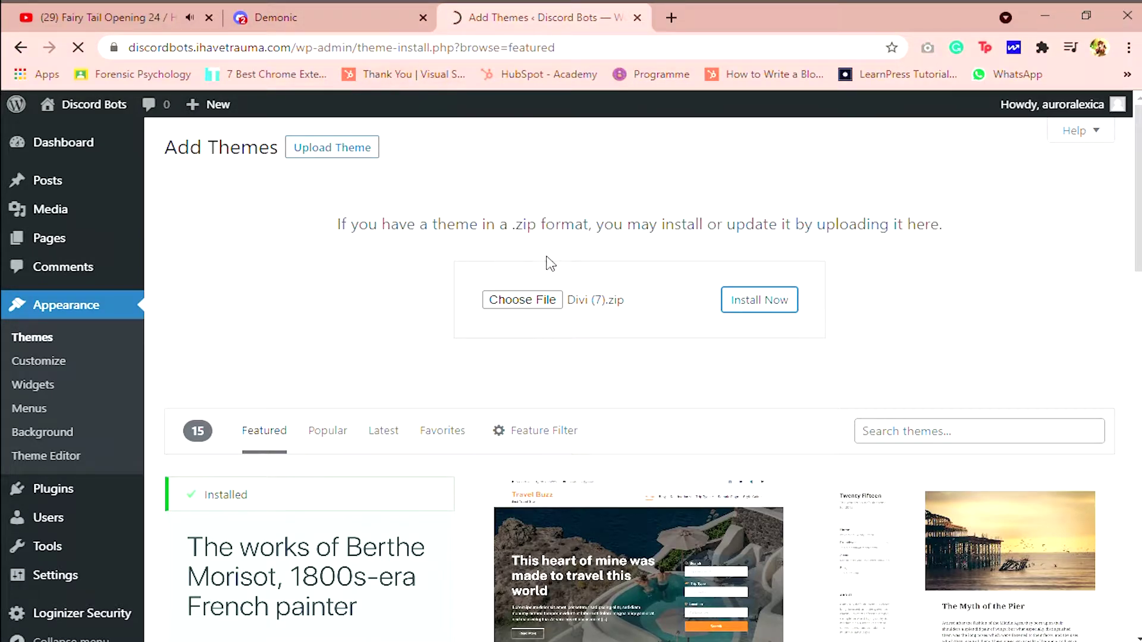
scroll(547, 259, down, 20)
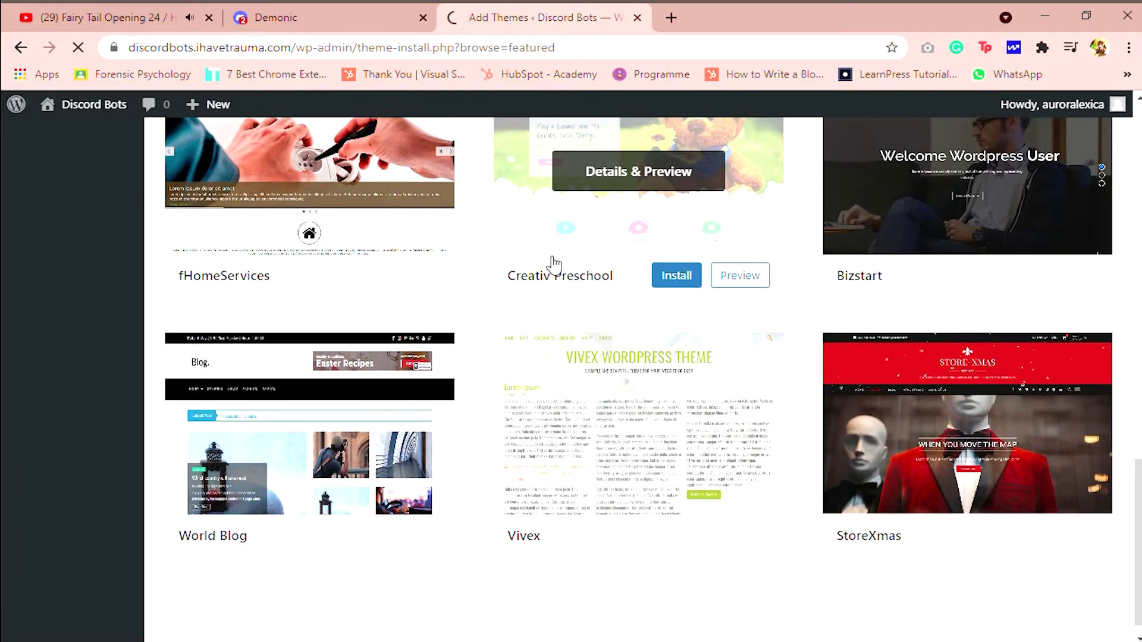
scroll(553, 261, down, 1)
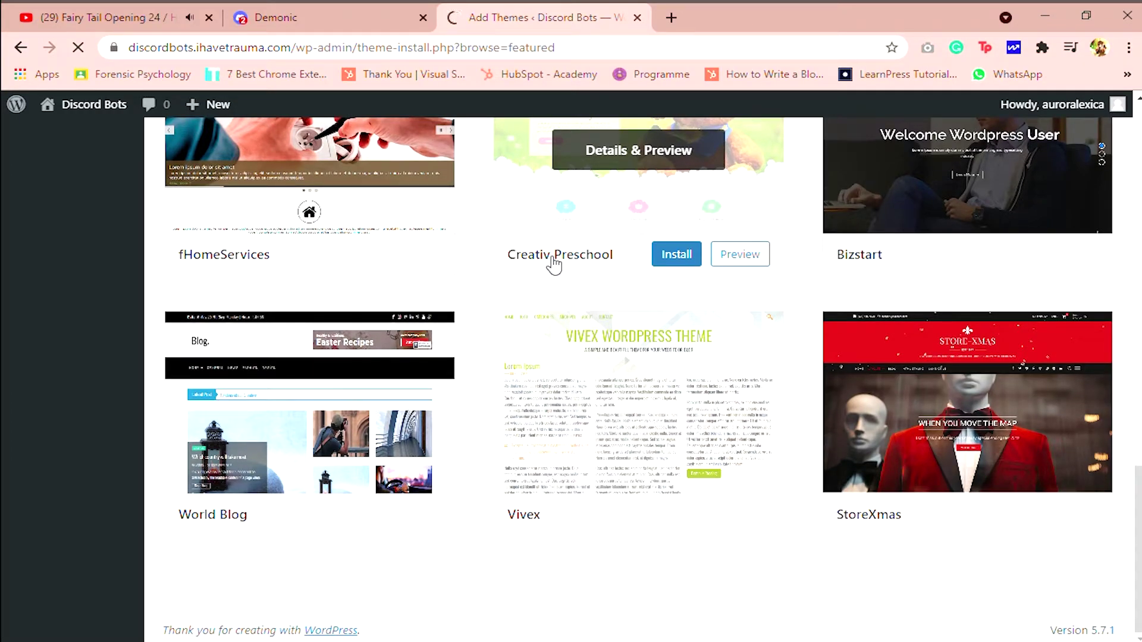
scroll(553, 264, up, 7)
scroll(553, 263, up, 14)
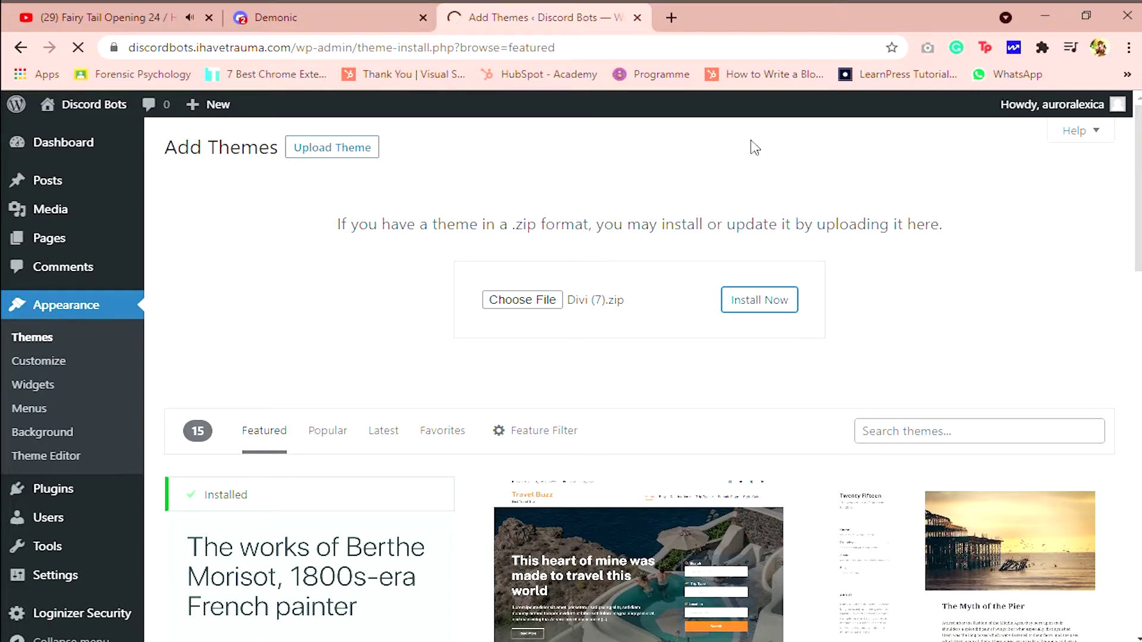
Step: Open Google Drive in a new browser tab and open the Divi document stored there
click(670, 17)
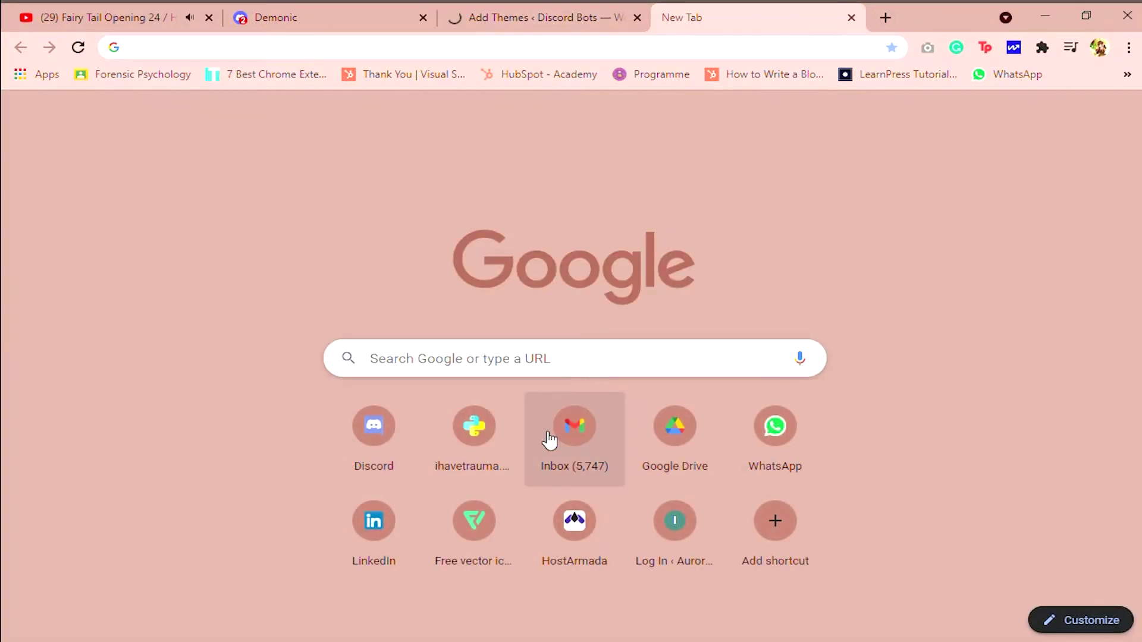
click(674, 449)
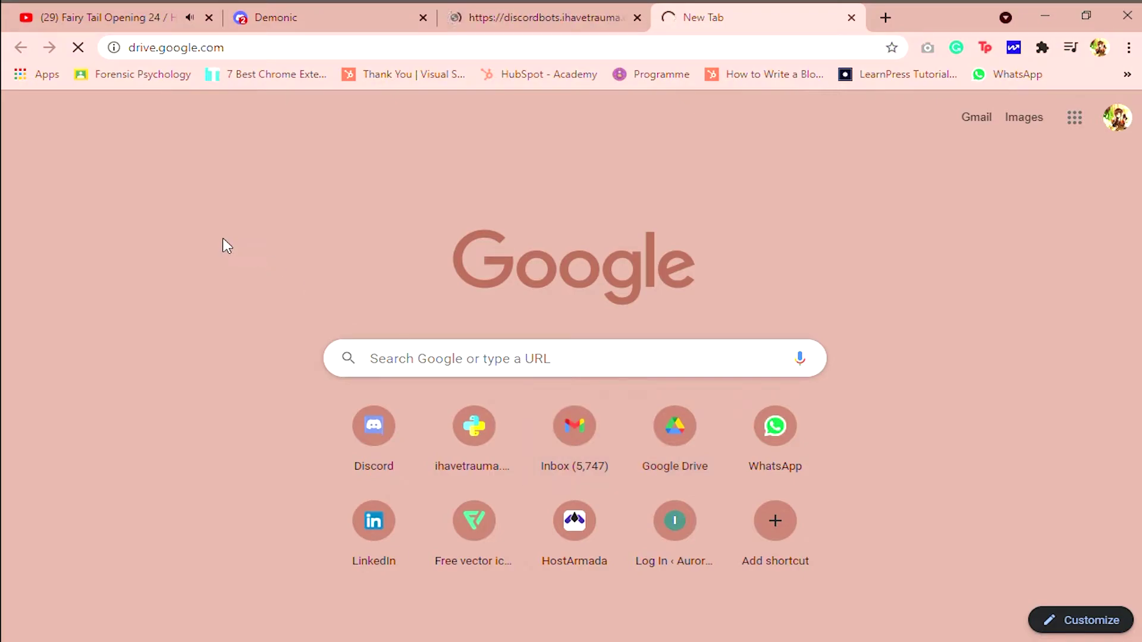
click(553, 17)
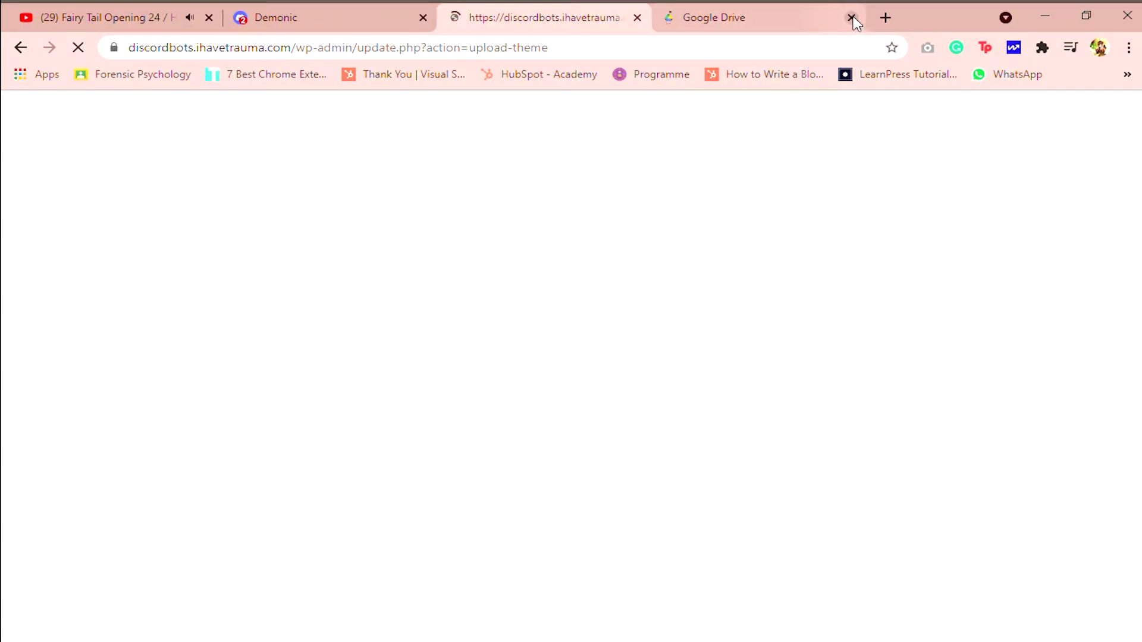
click(821, 17)
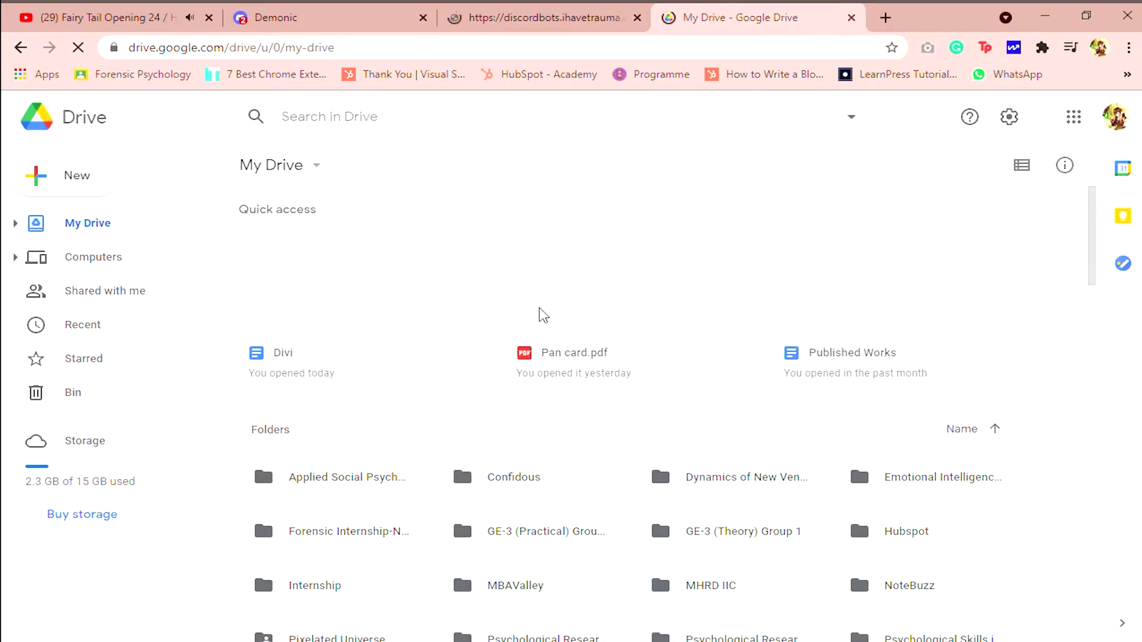
double_click(349, 313)
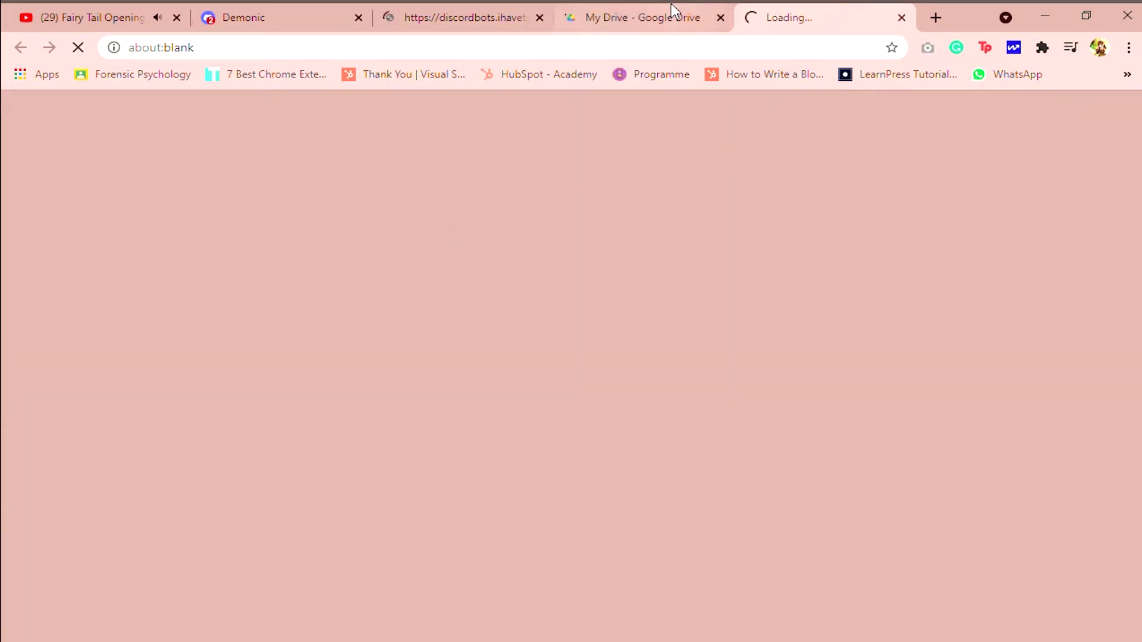
click(670, 6)
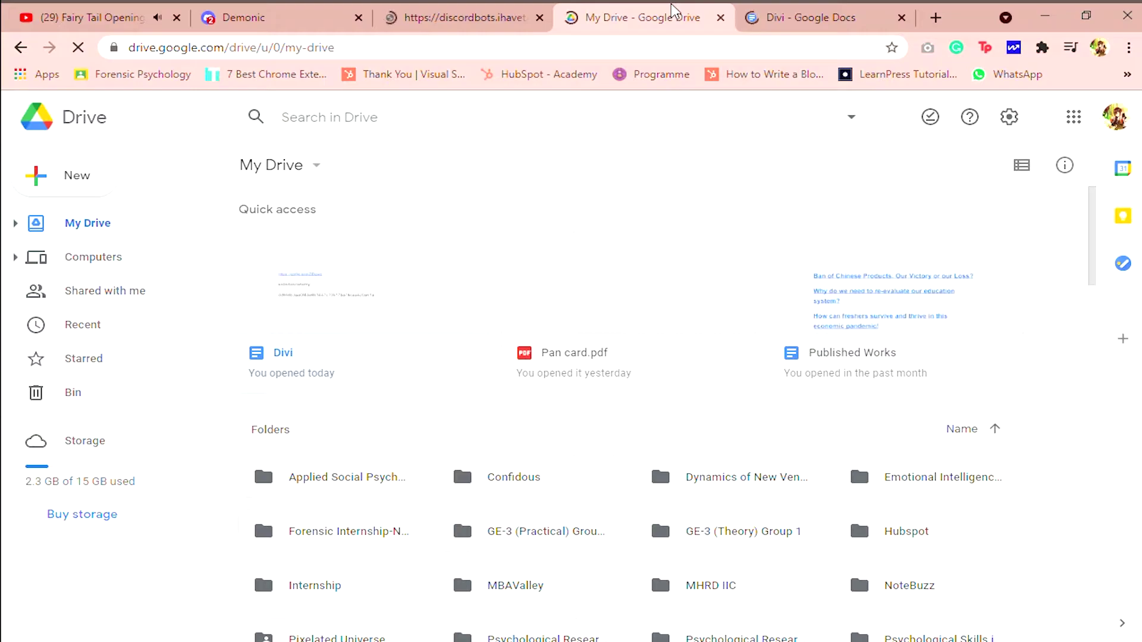
Step: Return to the WordPress theme installation page and activate the installed Divi theme
click(415, 3)
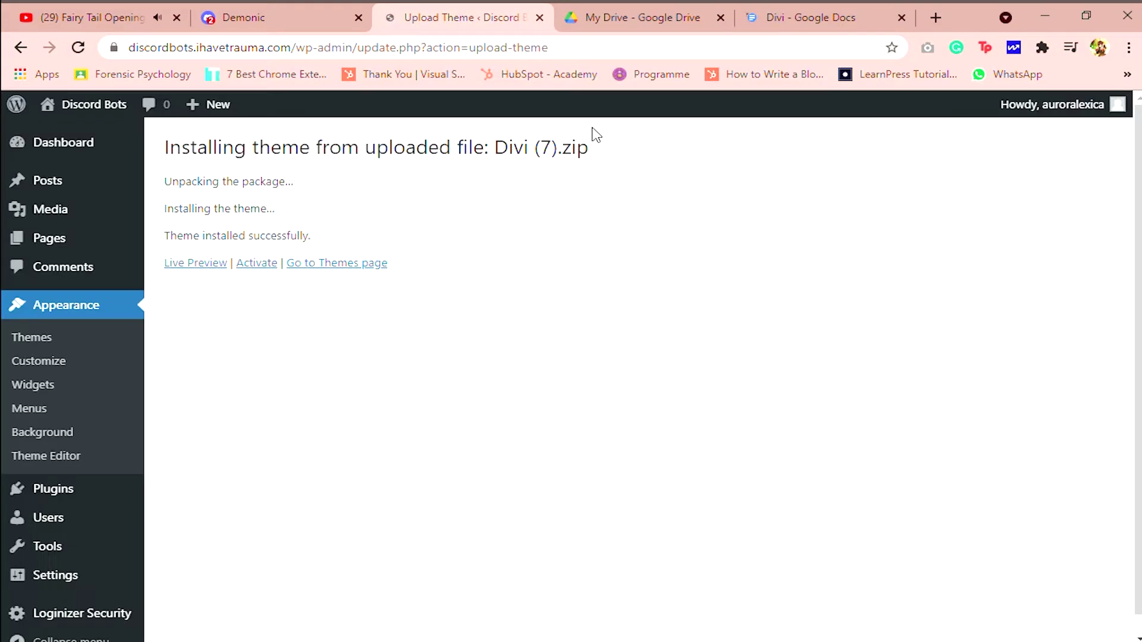
click(257, 263)
Step: Copy the API key from the Divi document and return to the WordPress Themes page
click(803, 23)
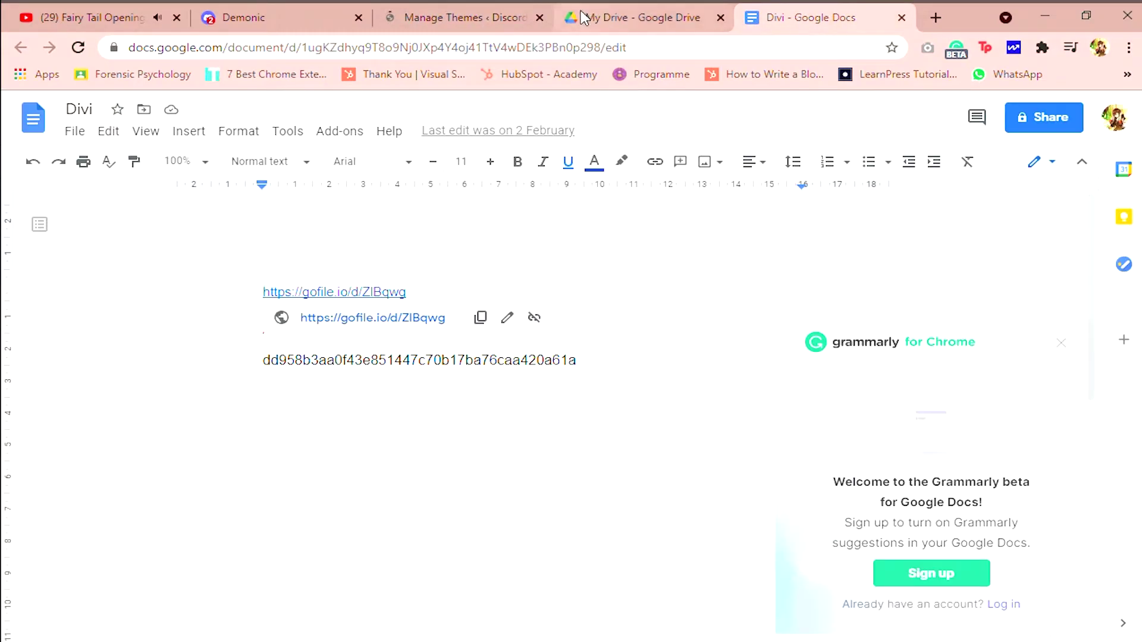
text(kalladaacademy)
drag(580, 369, 239, 370)
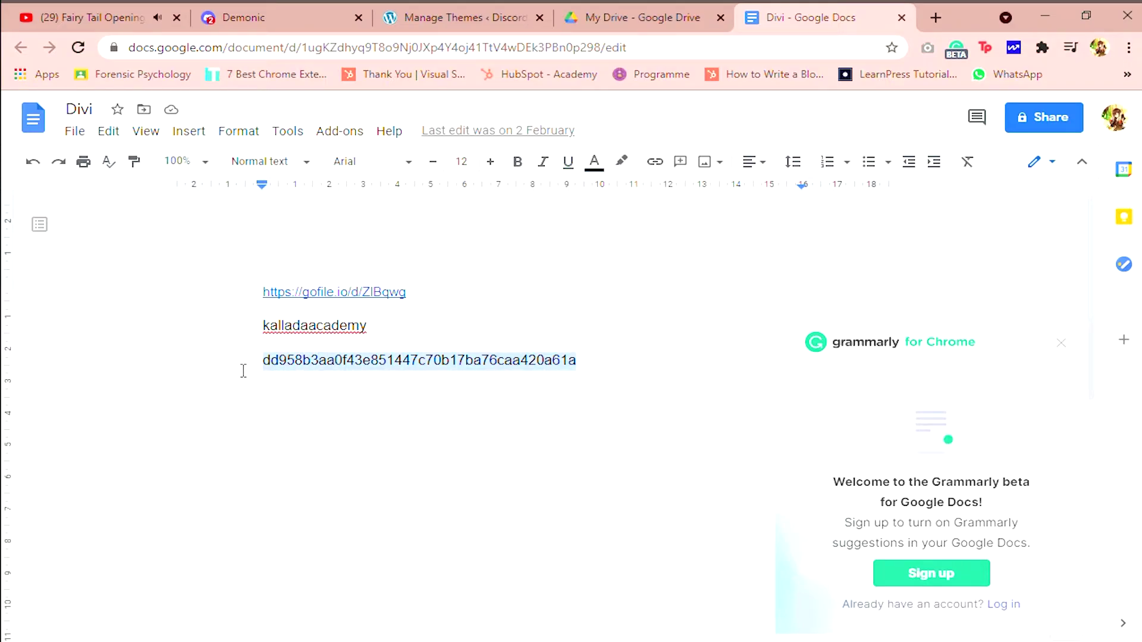
click(606, 14)
click(503, 18)
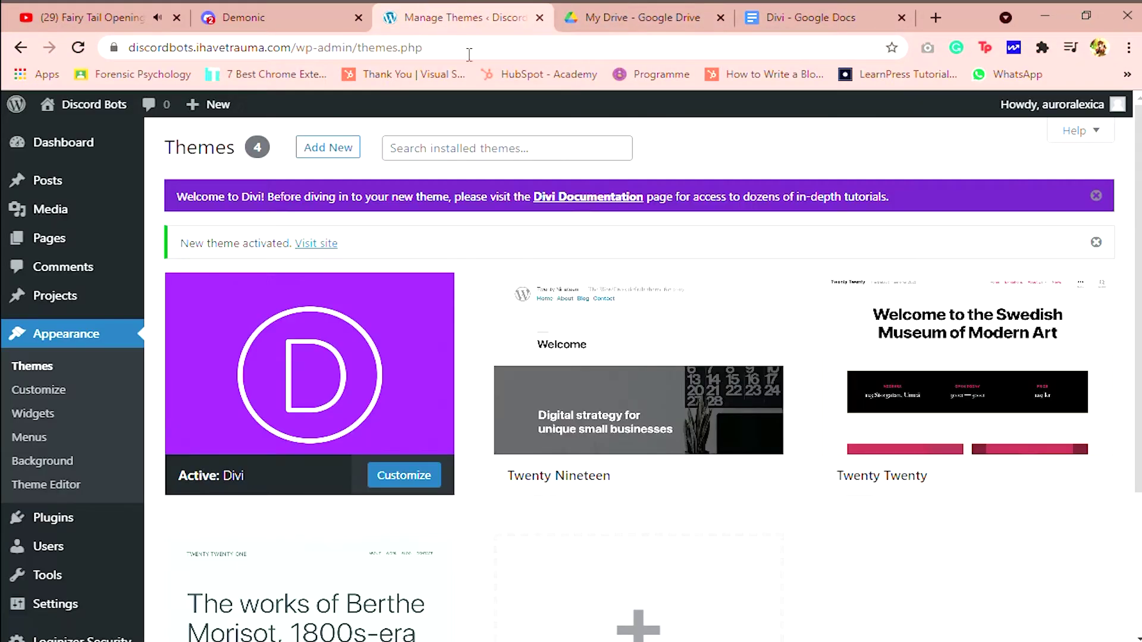
Step: Paste the API key into the Updates section of the Divi Theme Options and close the Divi document
scroll(105, 548, down, 3)
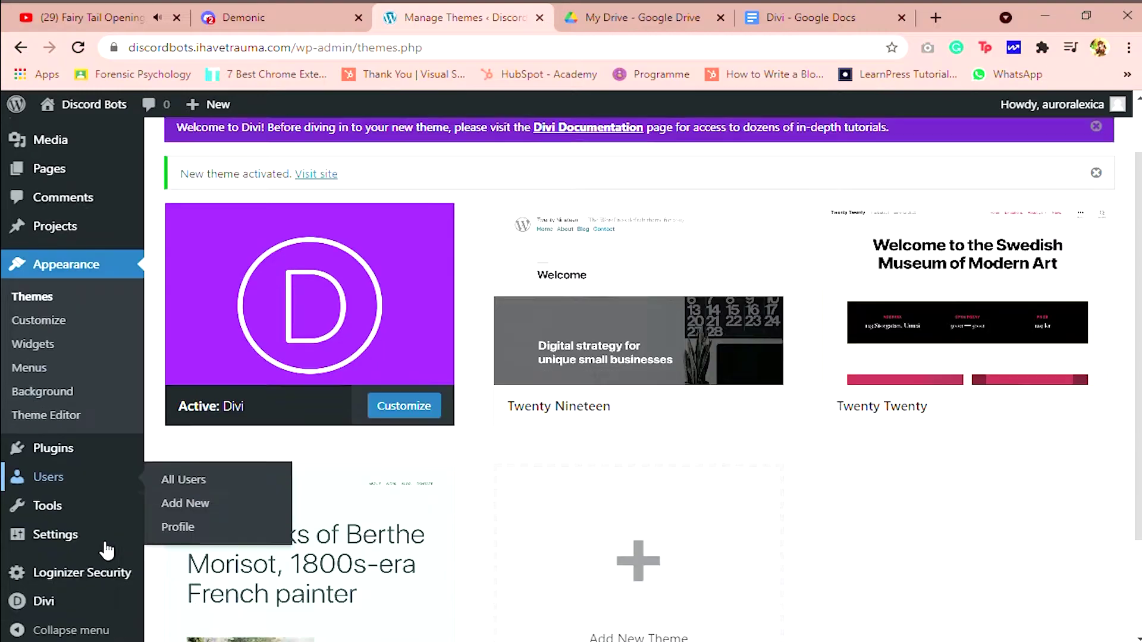
click(24, 592)
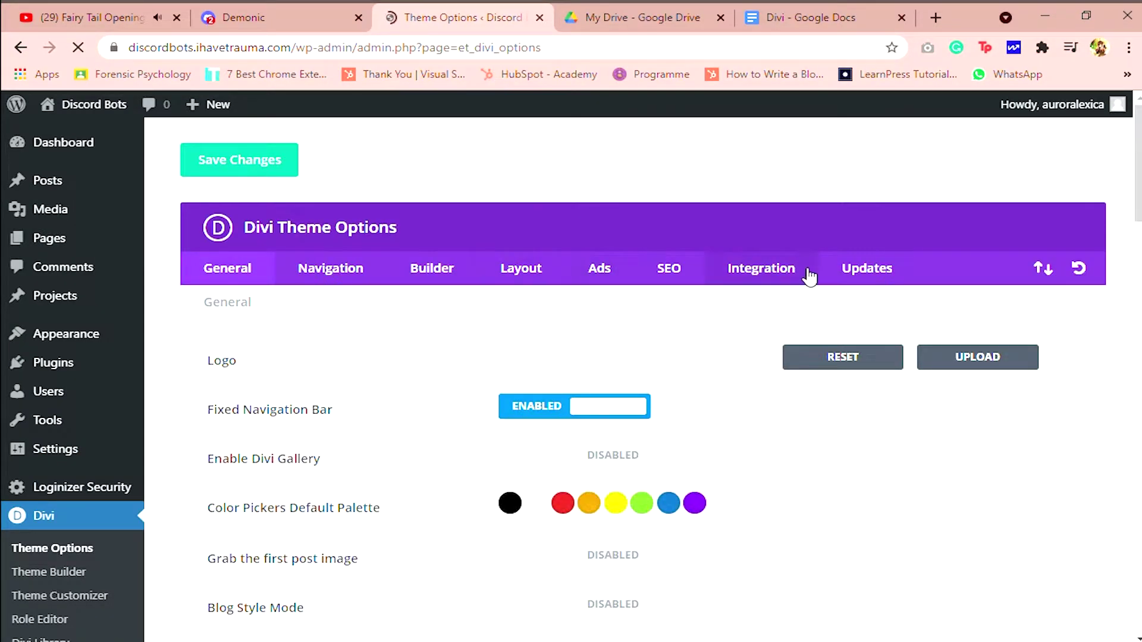
click(865, 270)
click(578, 369)
click(896, 411)
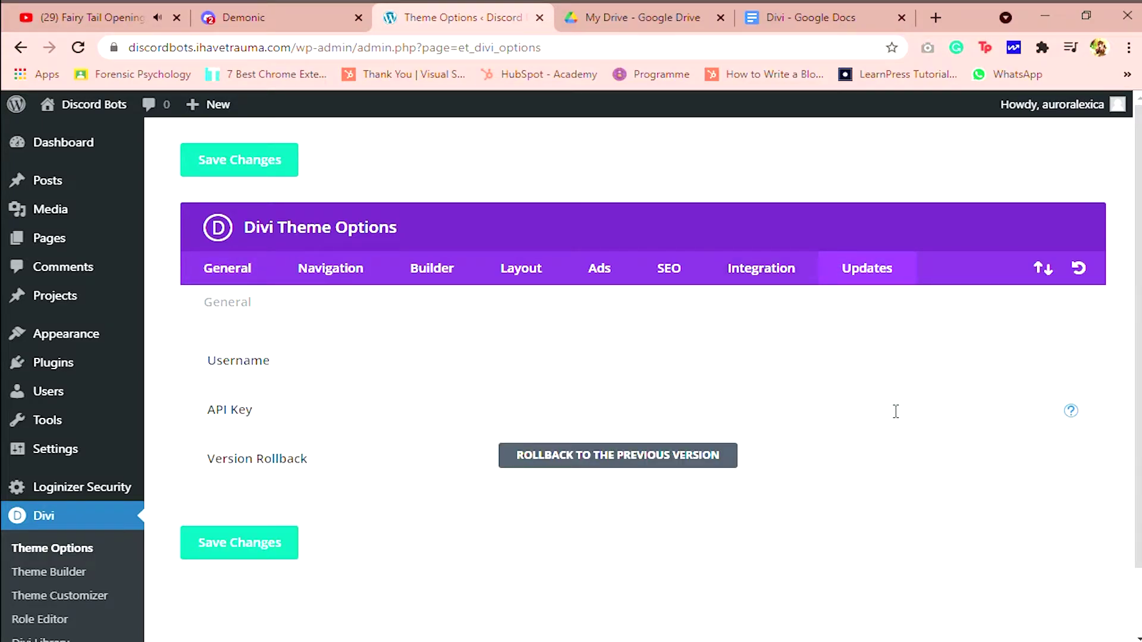
key(ctrl+v)
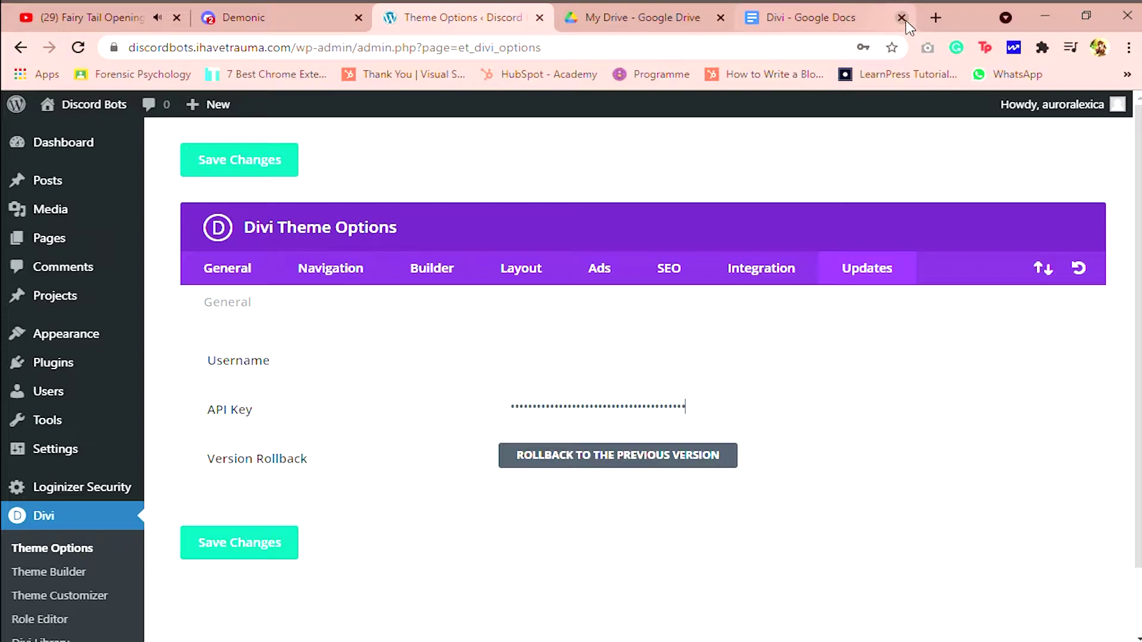
click(901, 17)
Step: Enter the account username in the Divi update settings and save the changes
click(717, 375)
text(auror)
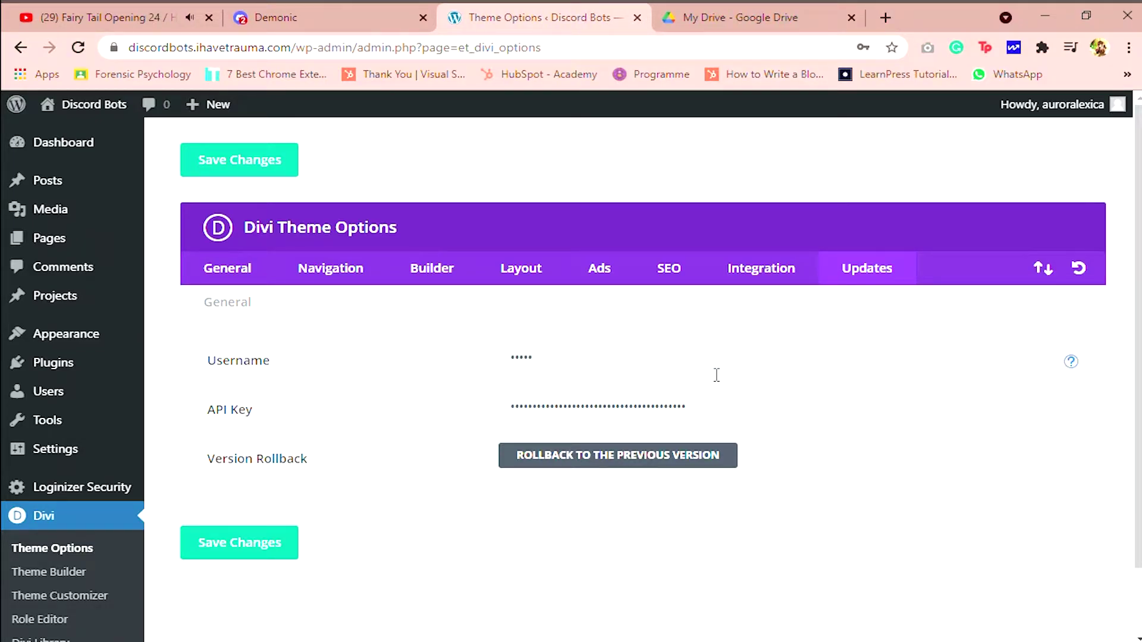
key(BackSpace)
key(BackSpace)
key(BackSpace)
key(BackSpace)
text(auror)
key(BackSpace)
key(BackSpace)
key(BackSpace)
key(BackSpace)
key(BackSpace)
text(auroralexica)
click(279, 547)
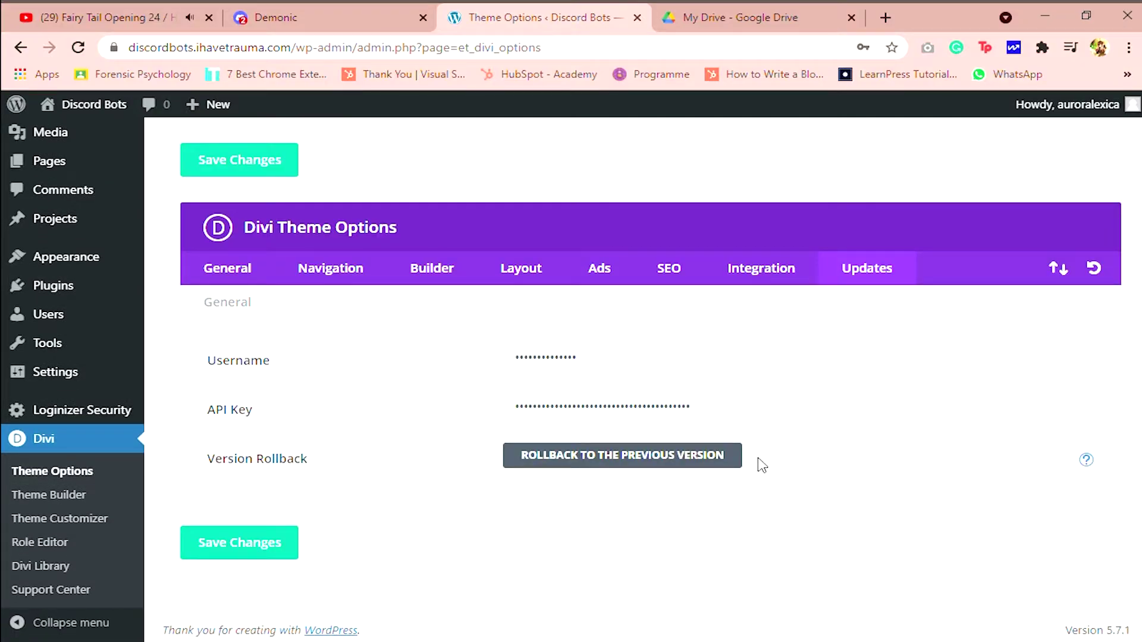
Step: Review the version rollback dialog without rolling back, and look over the Integration, SEO, Ads and General options of the Divi theme
click(622, 459)
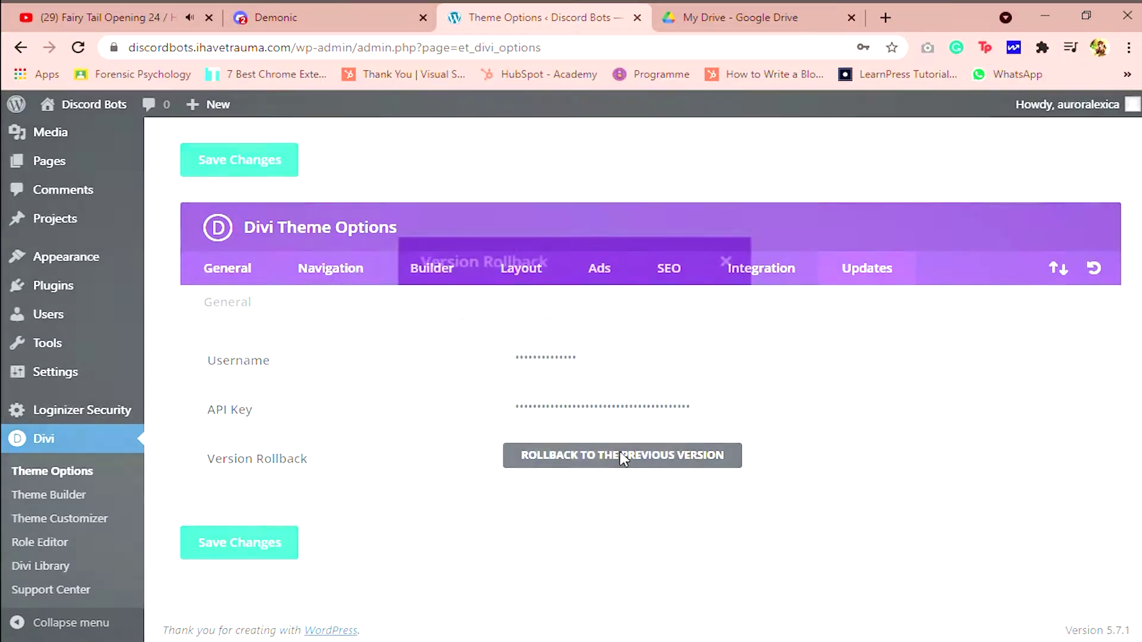
click(728, 259)
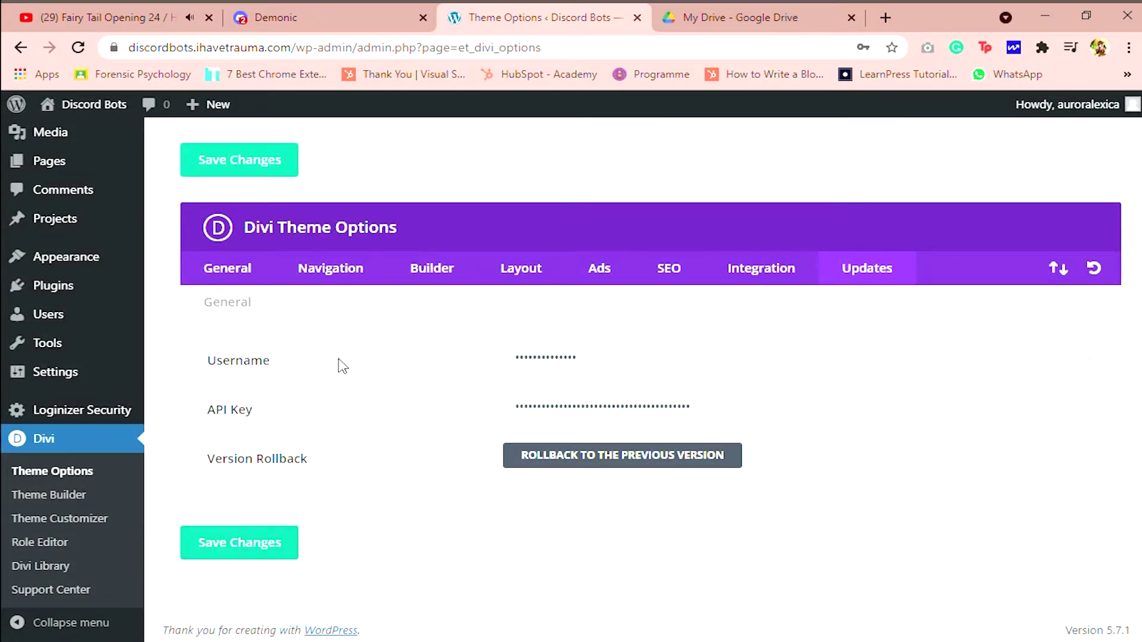
click(780, 276)
click(682, 281)
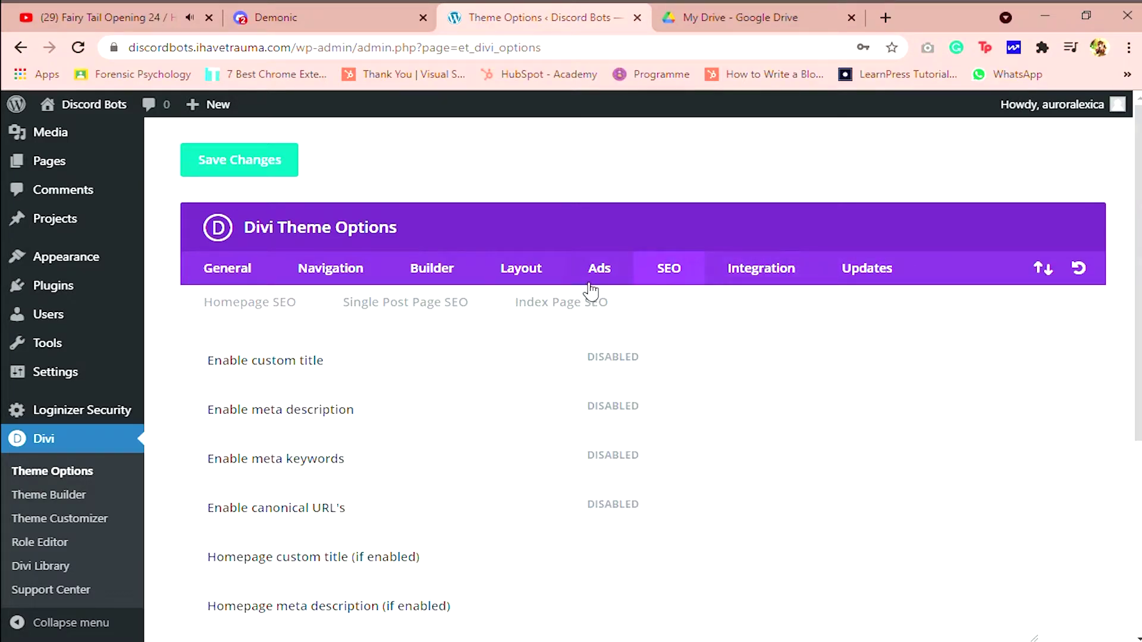
click(593, 284)
click(213, 273)
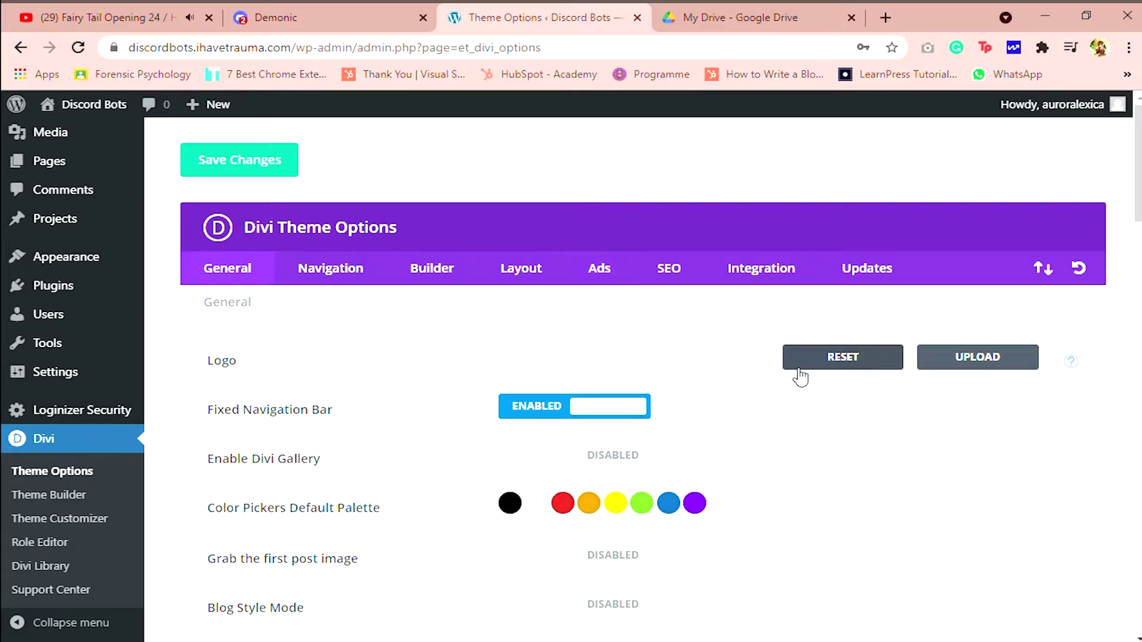
Step: Open the Flaticon website in a new browser tab and close the Google Drive tab
click(885, 17)
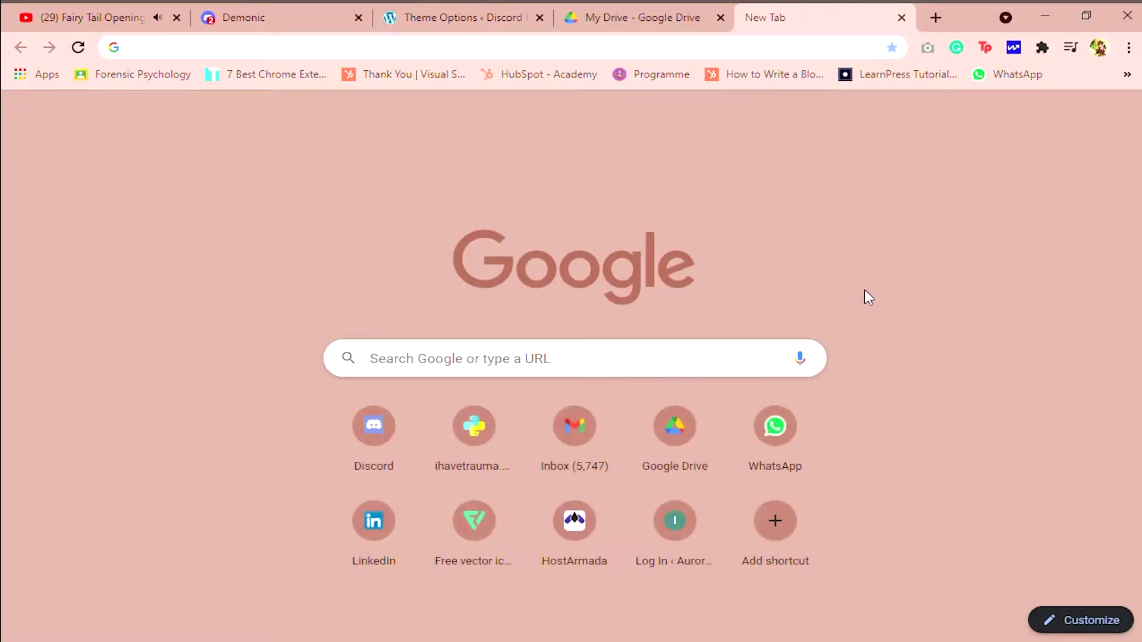
click(464, 553)
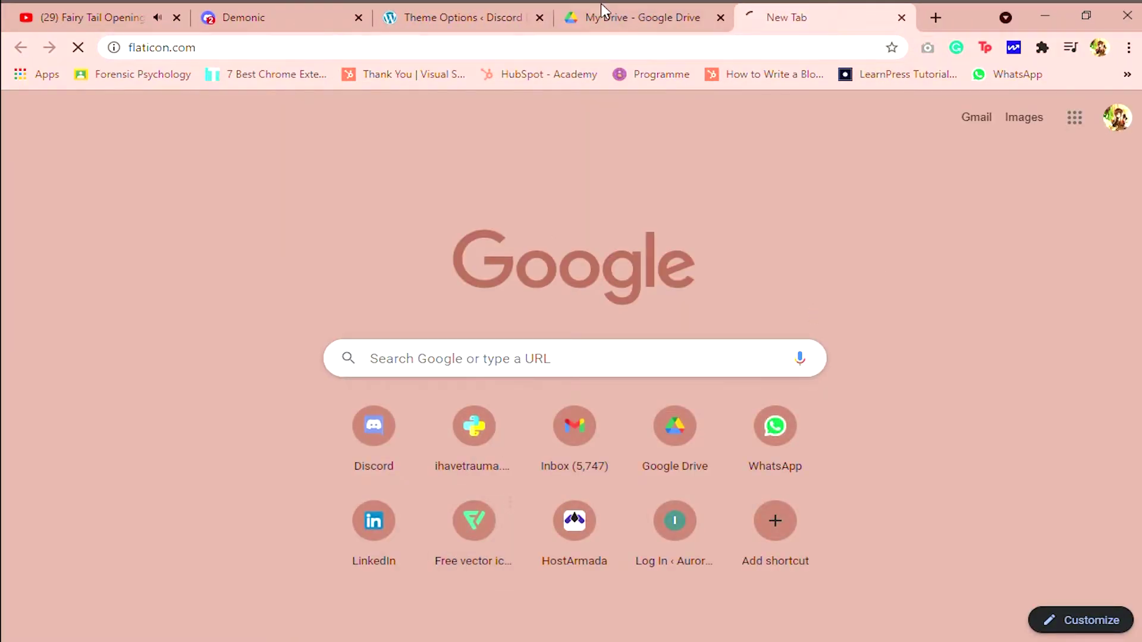
click(604, 17)
click(720, 17)
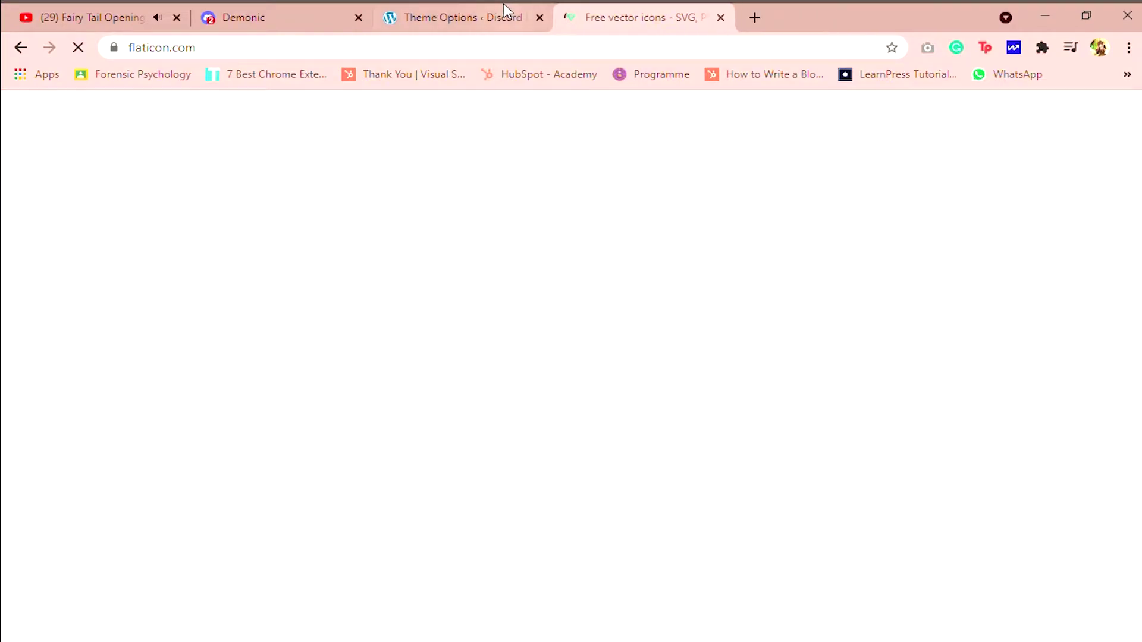
Step: Search Flaticon for "ROBOT" icons
click(505, 11)
click(666, 8)
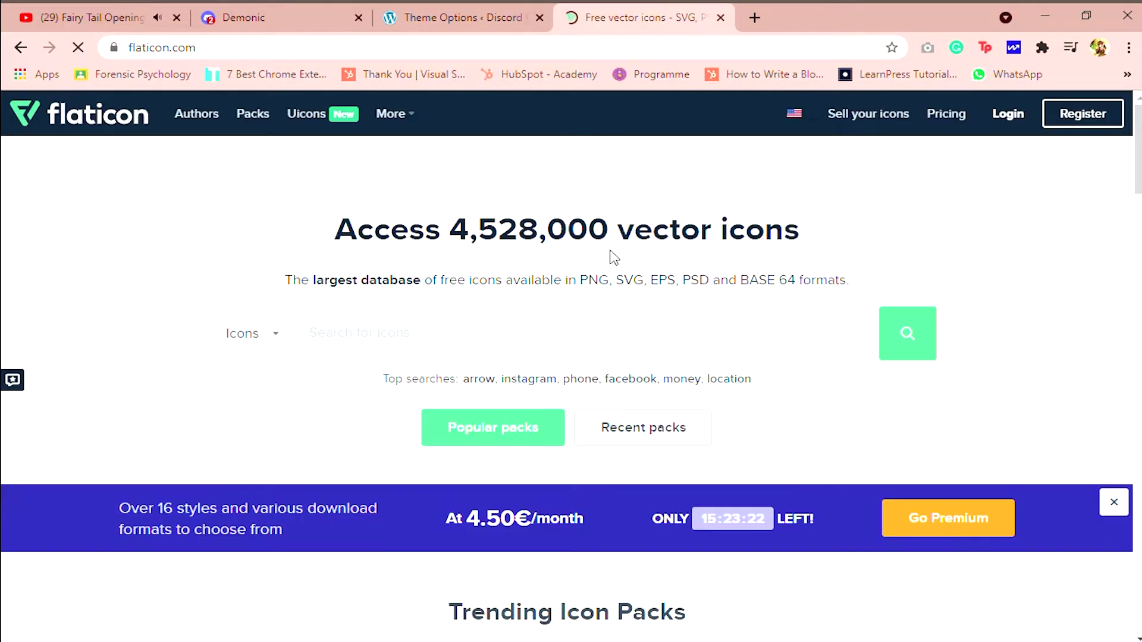
text(ROBOT)
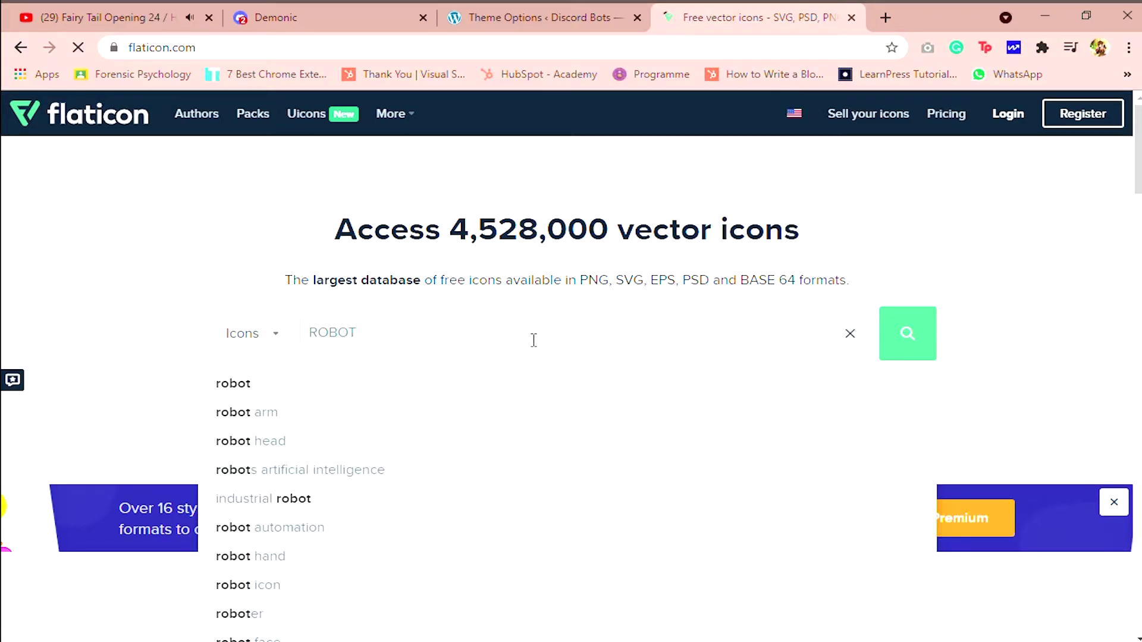
key(Return)
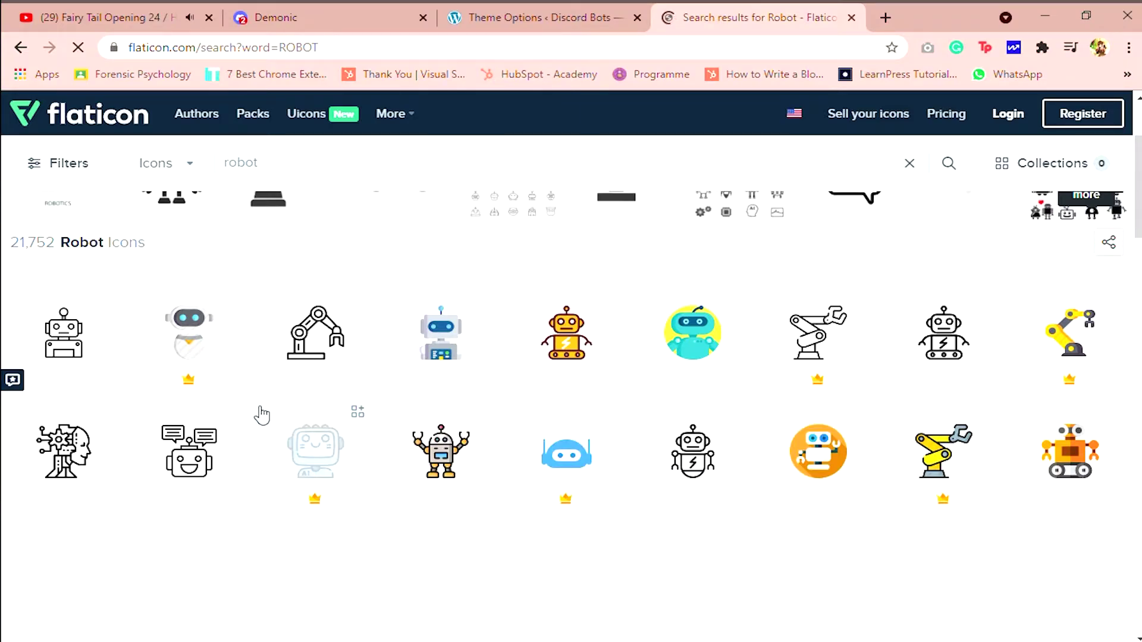
Step: Find the robot icon with the dark oval face and blue eyes, download it as robotics.png, and dismiss the attribution notice
scroll(948, 473, down, 5)
scroll(879, 517, up, 5)
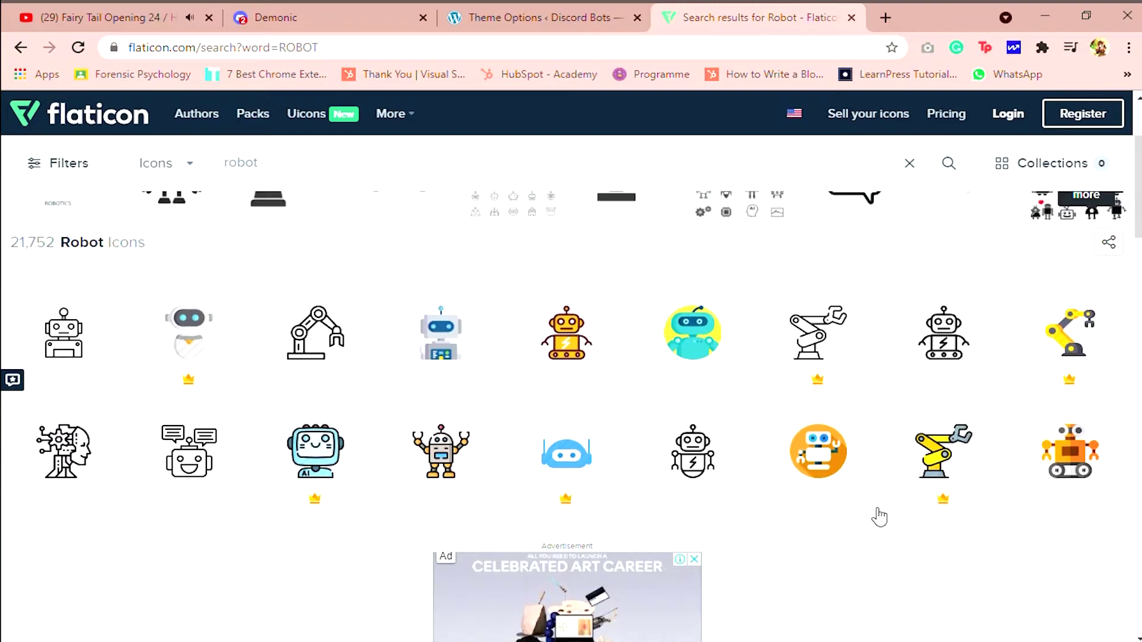
scroll(904, 577, down, 5)
scroll(904, 577, down, 5)
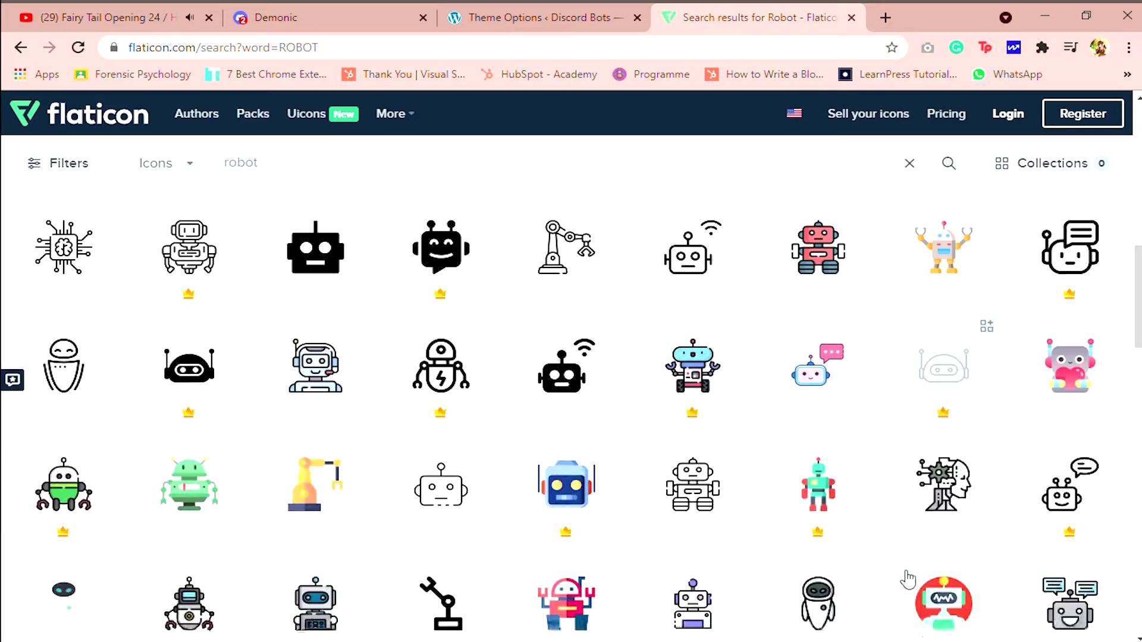
scroll(754, 552, down, 3)
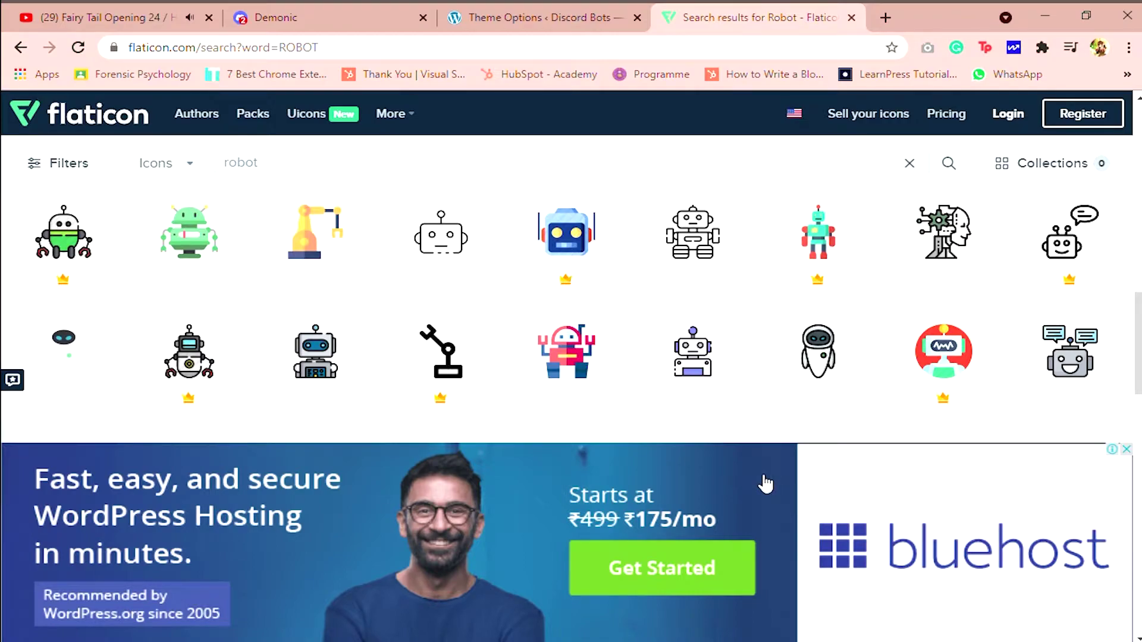
scroll(765, 483, up, 1)
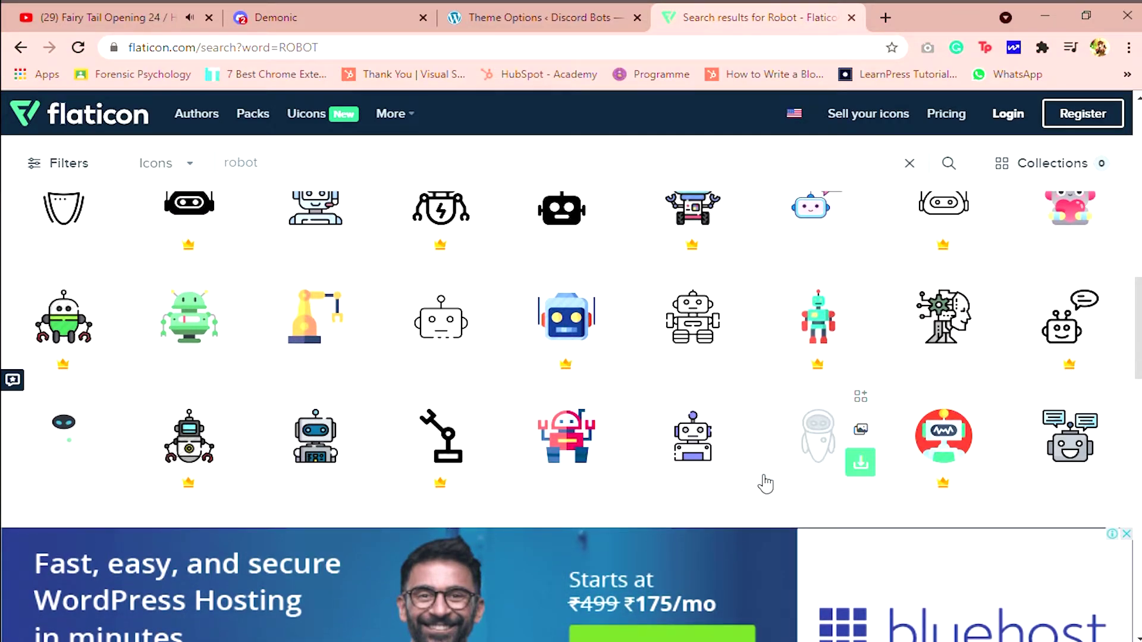
scroll(505, 482, down, 5)
scroll(556, 483, up, 5)
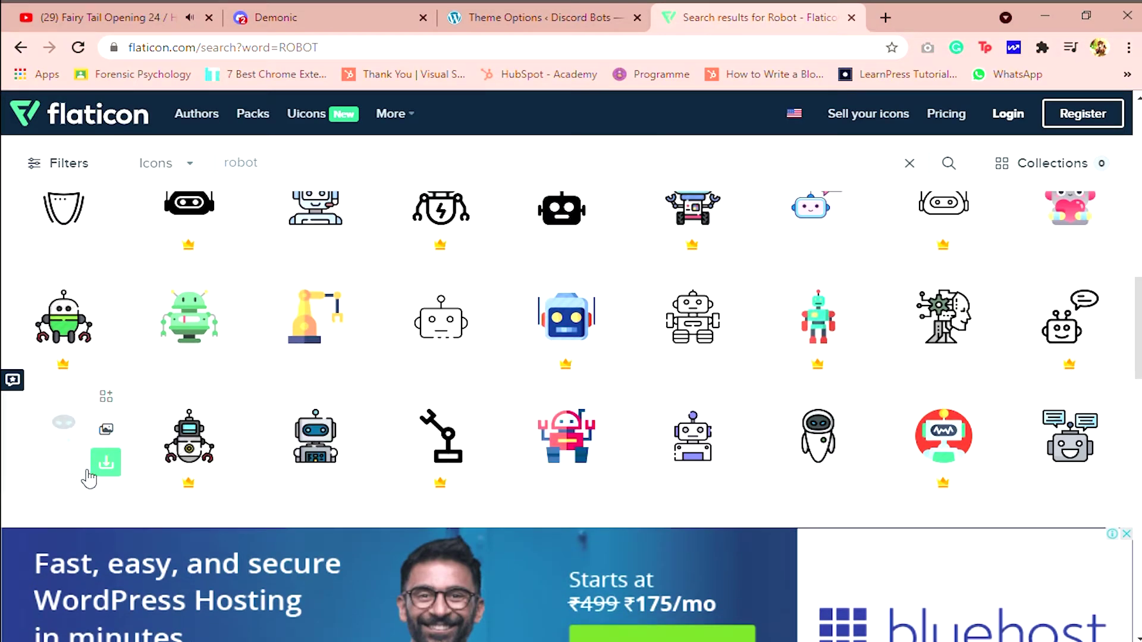
click(93, 463)
click(820, 327)
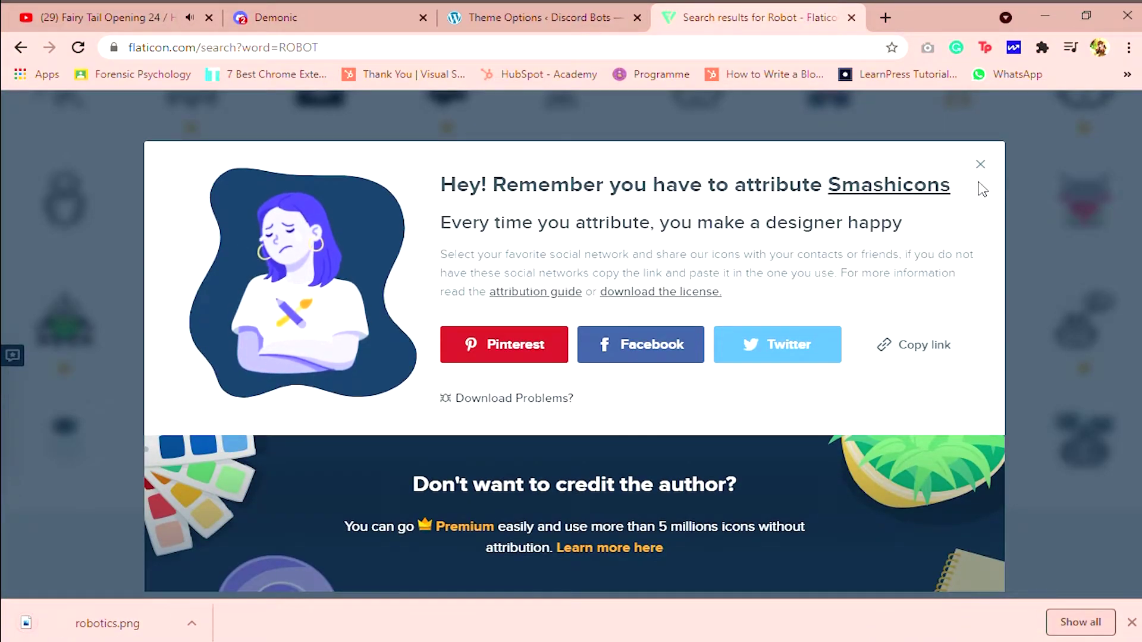
click(980, 164)
click(1131, 622)
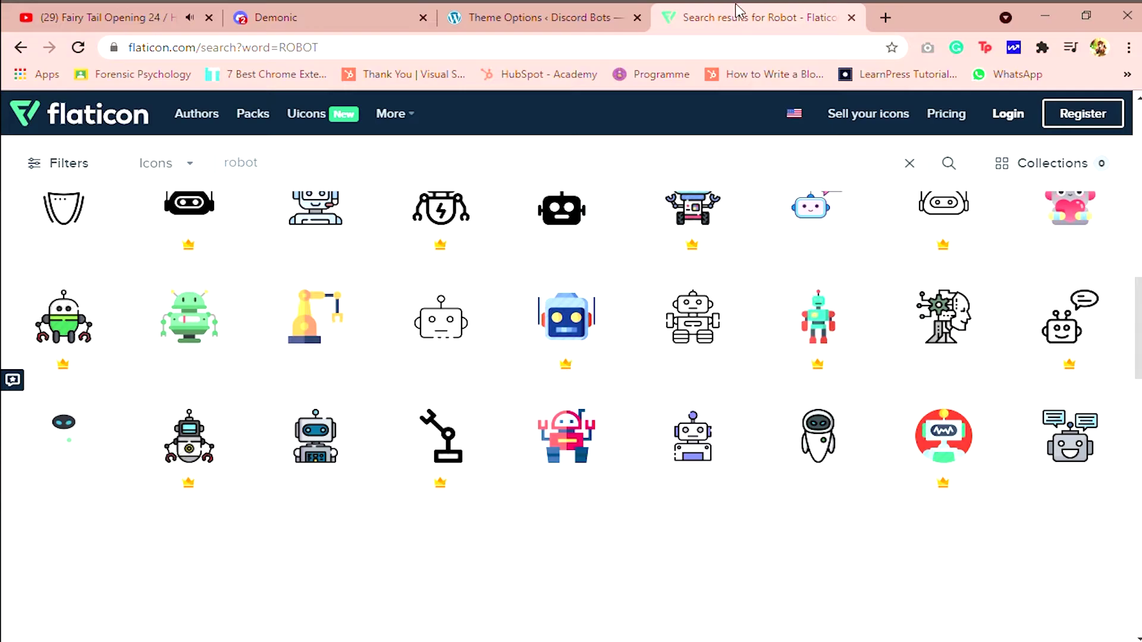
Step: Upload robotics.png in the Divi Theme Options and set it as the site logo
click(619, 16)
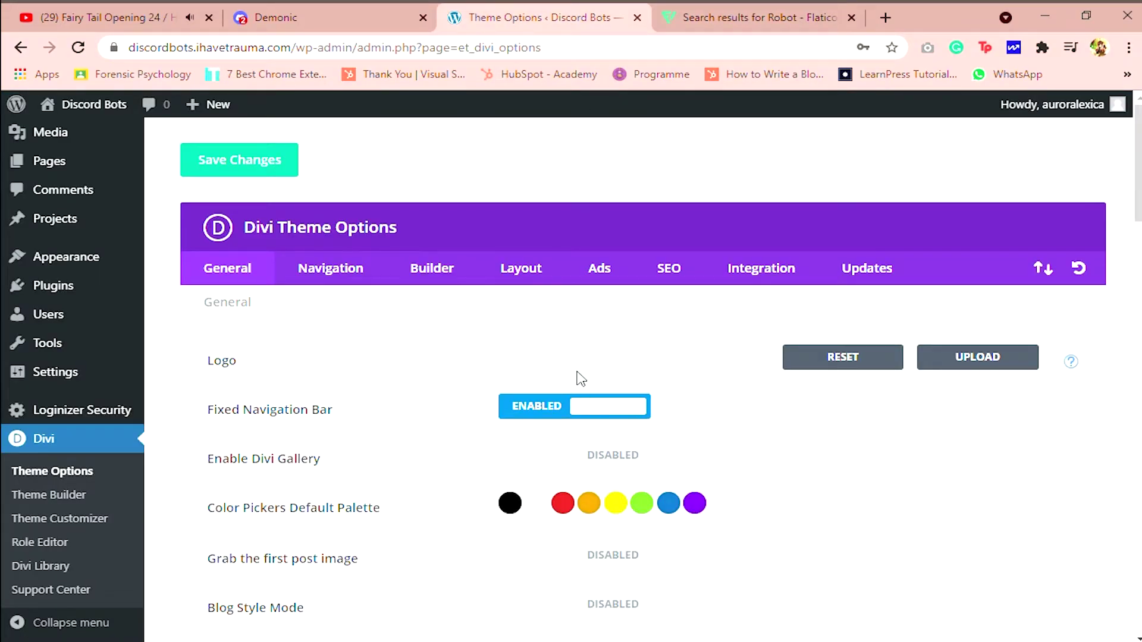
click(959, 361)
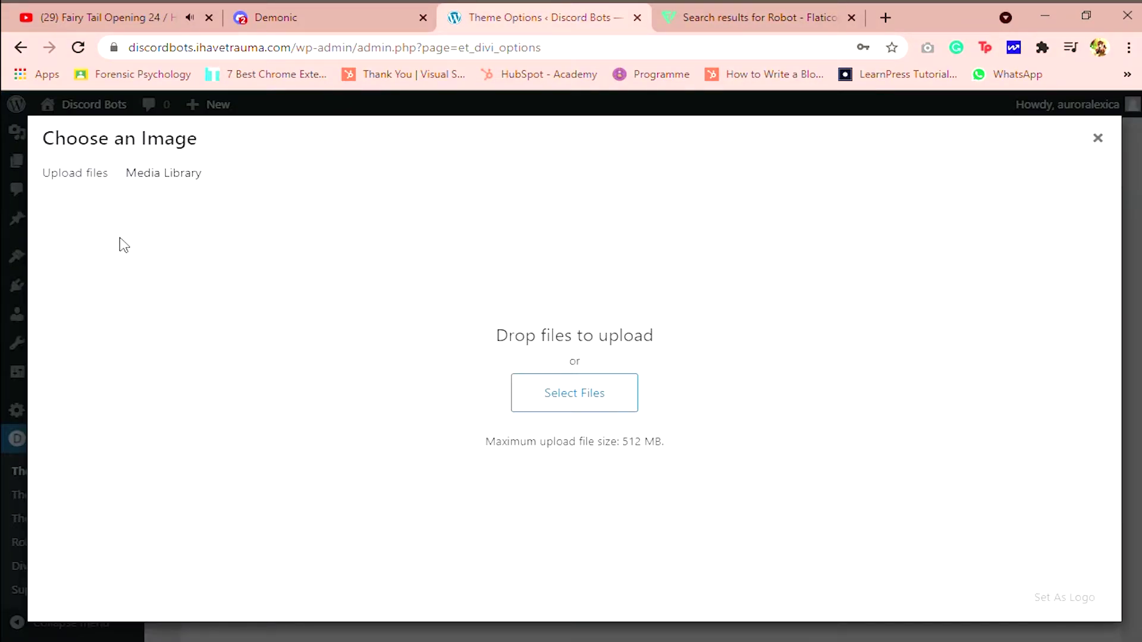
click(547, 394)
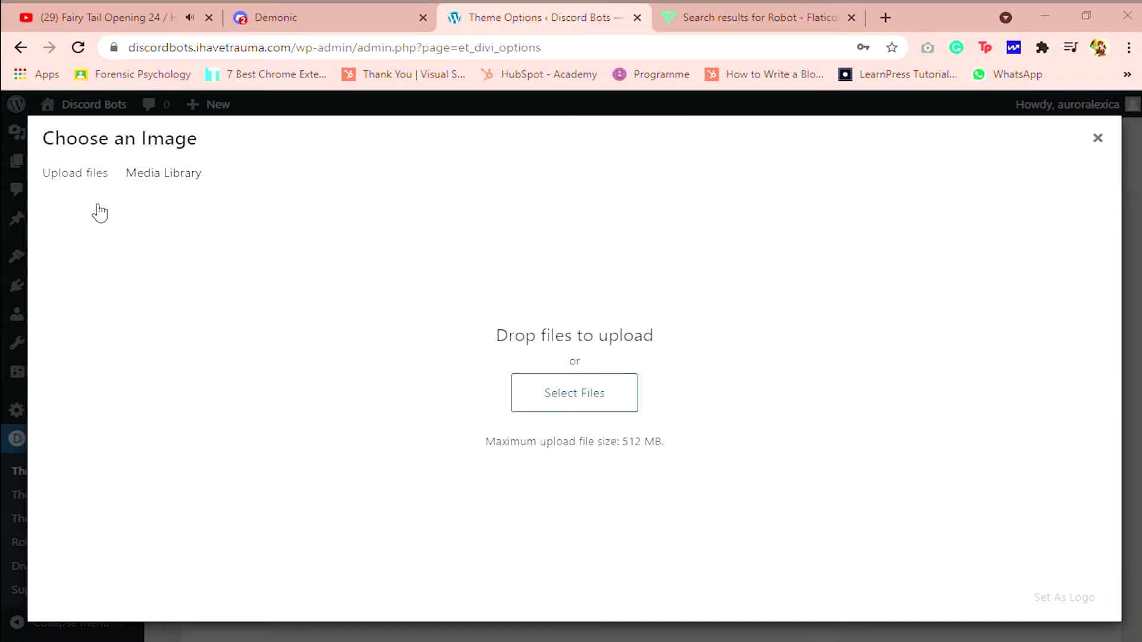
double_click(395, 381)
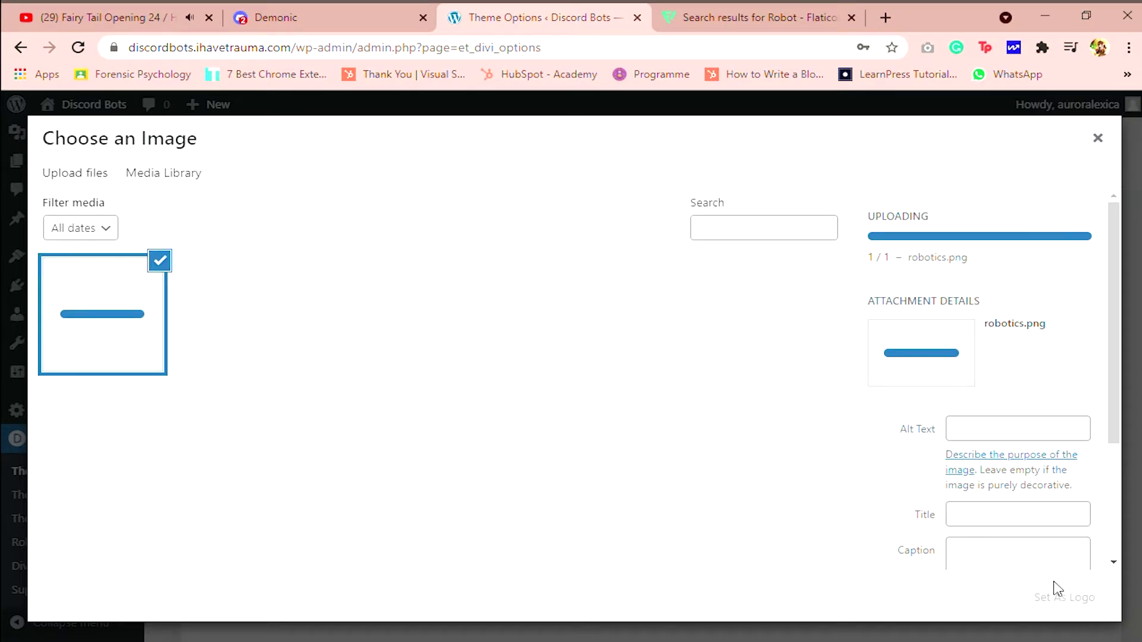
scroll(1052, 567, down, 2)
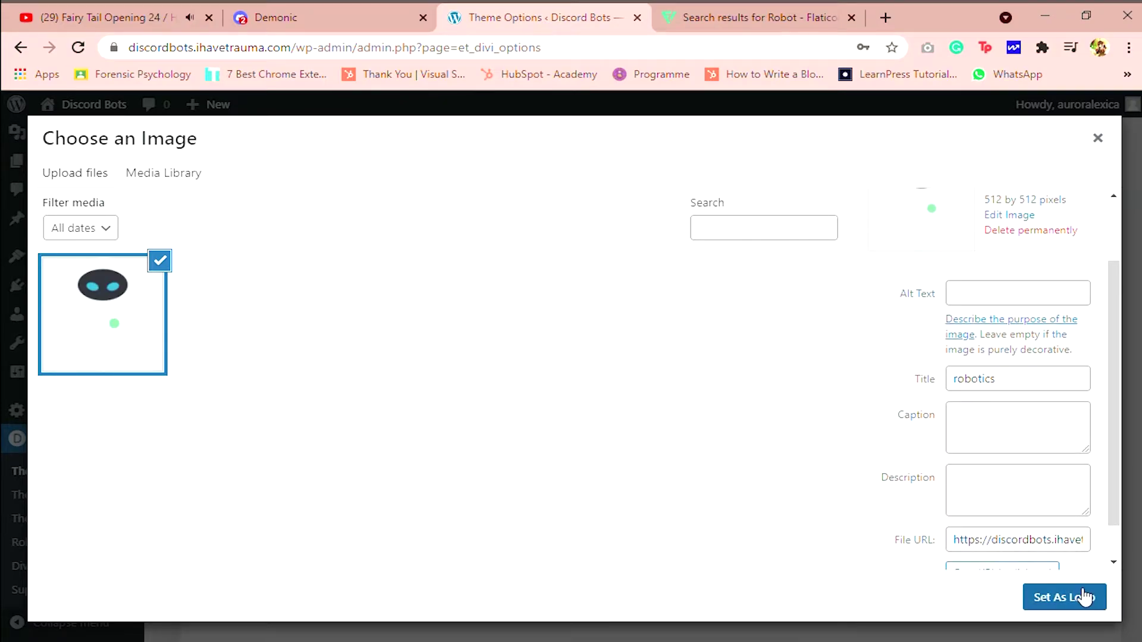
click(1082, 597)
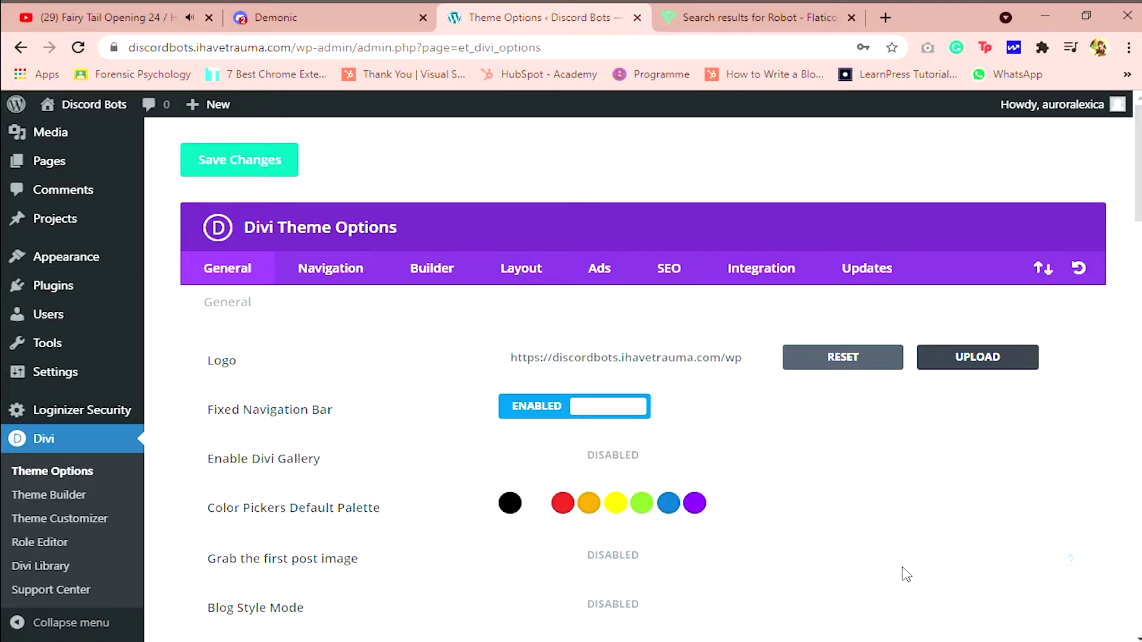
Step: Recheck the logo image selection without altering it, and save the Divi theme options
click(945, 363)
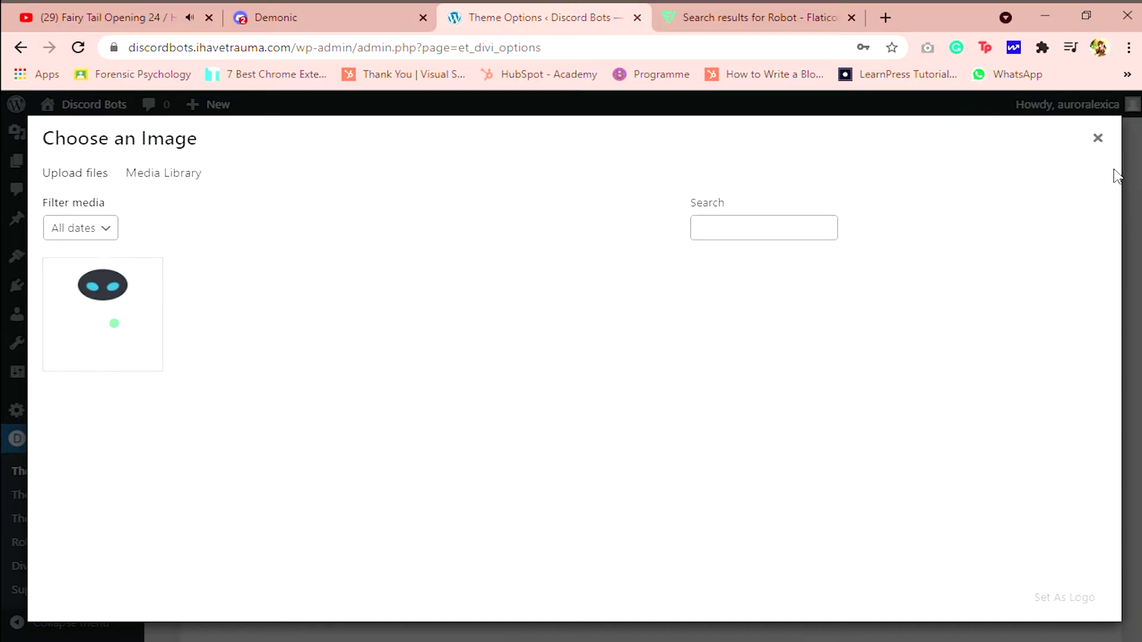
click(1098, 138)
scroll(678, 459, down, 12)
scroll(480, 578, down, 15)
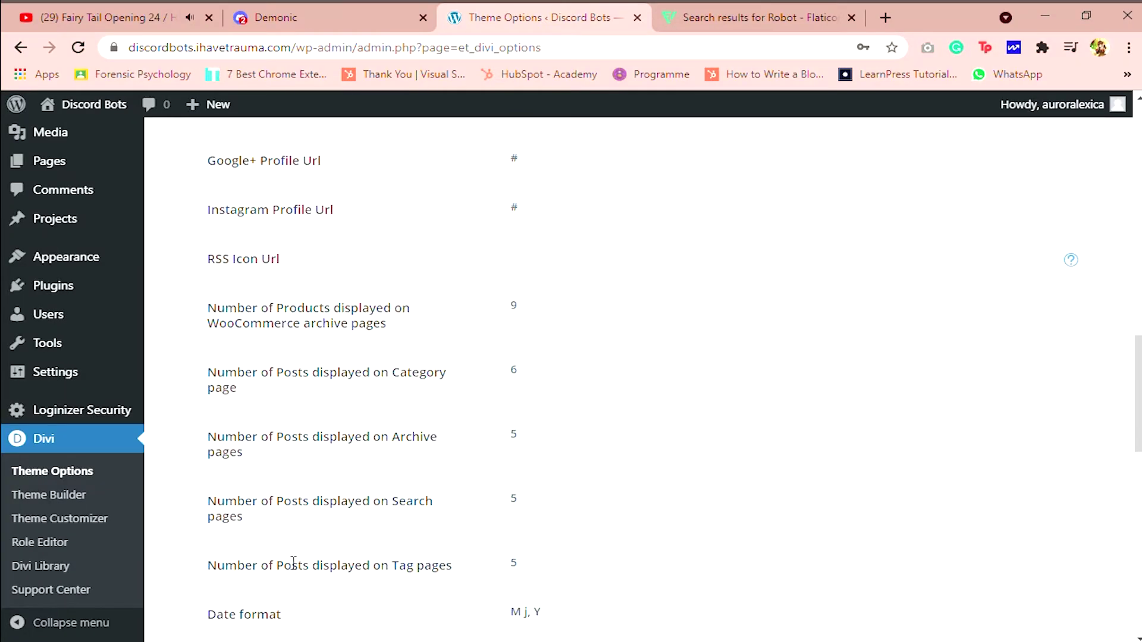
click(268, 574)
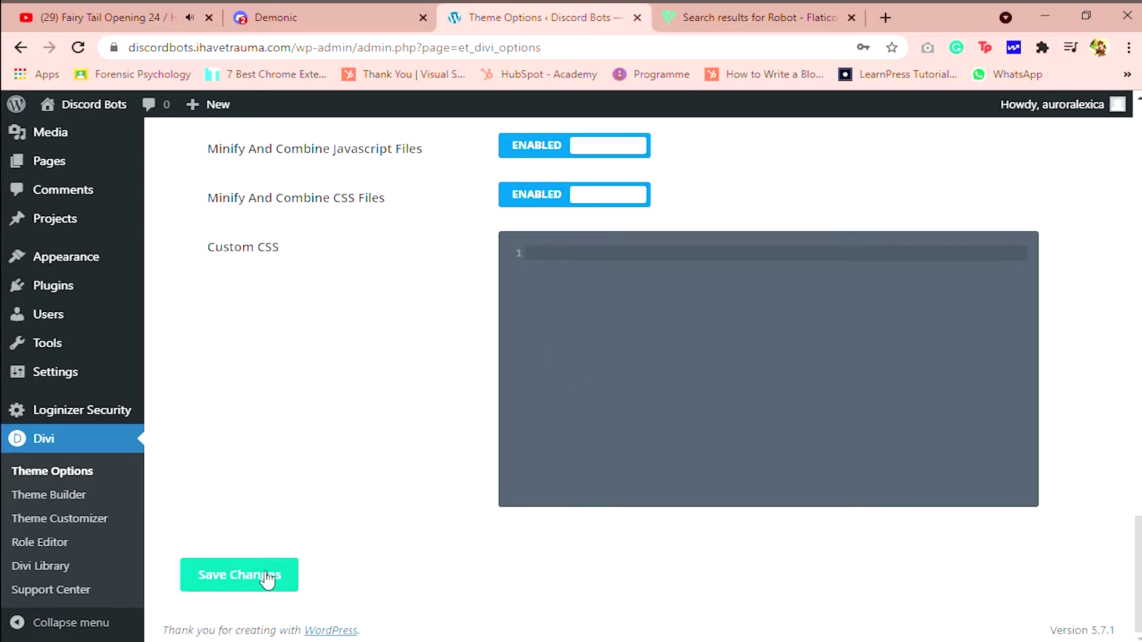
Step: Enter the owner's Twitter and Instagram profile URLs in the General options of the Divi theme
scroll(535, 517, up, 5)
scroll(559, 516, up, 16)
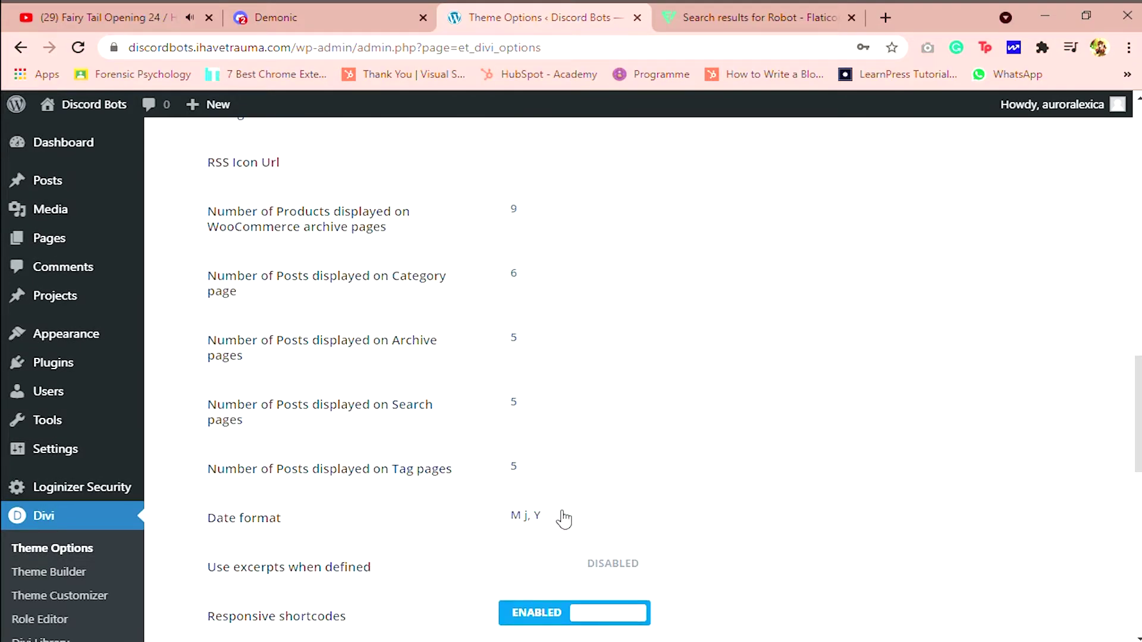
click(613, 486)
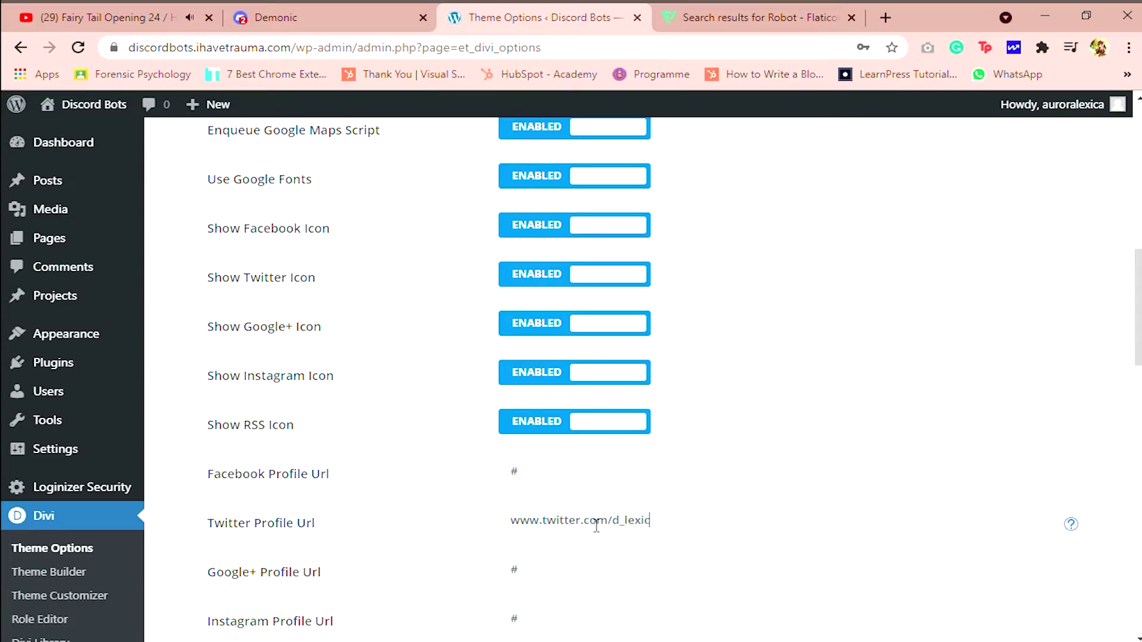
scroll(595, 524, down, 3)
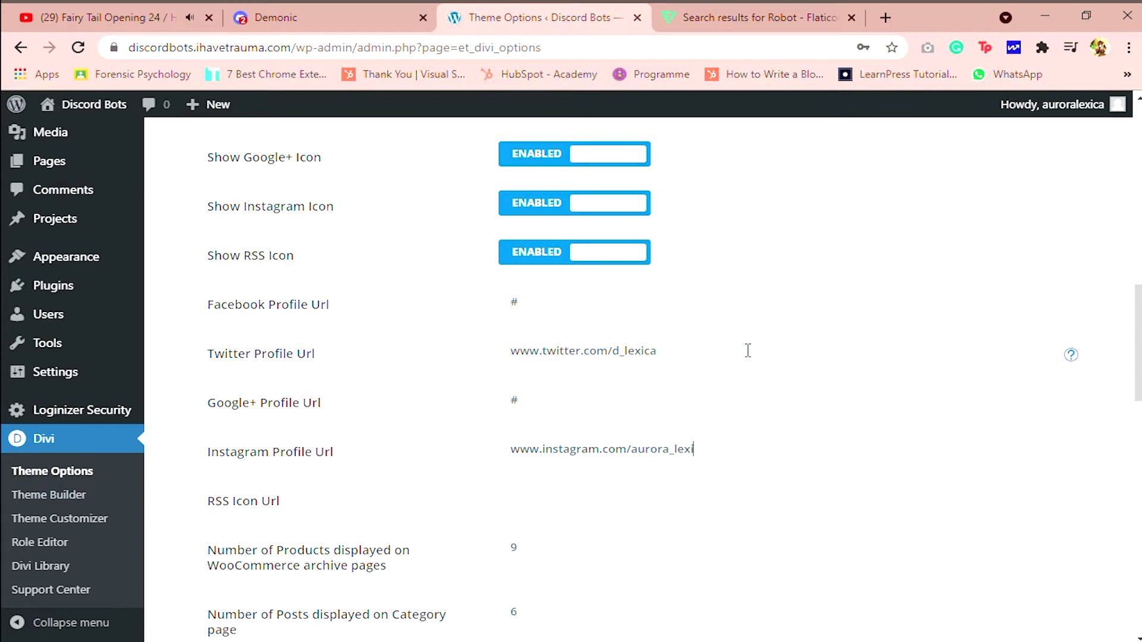
Step: Review the remaining General options of the Divi theme and save the social profile changes
scroll(690, 416, down, 10)
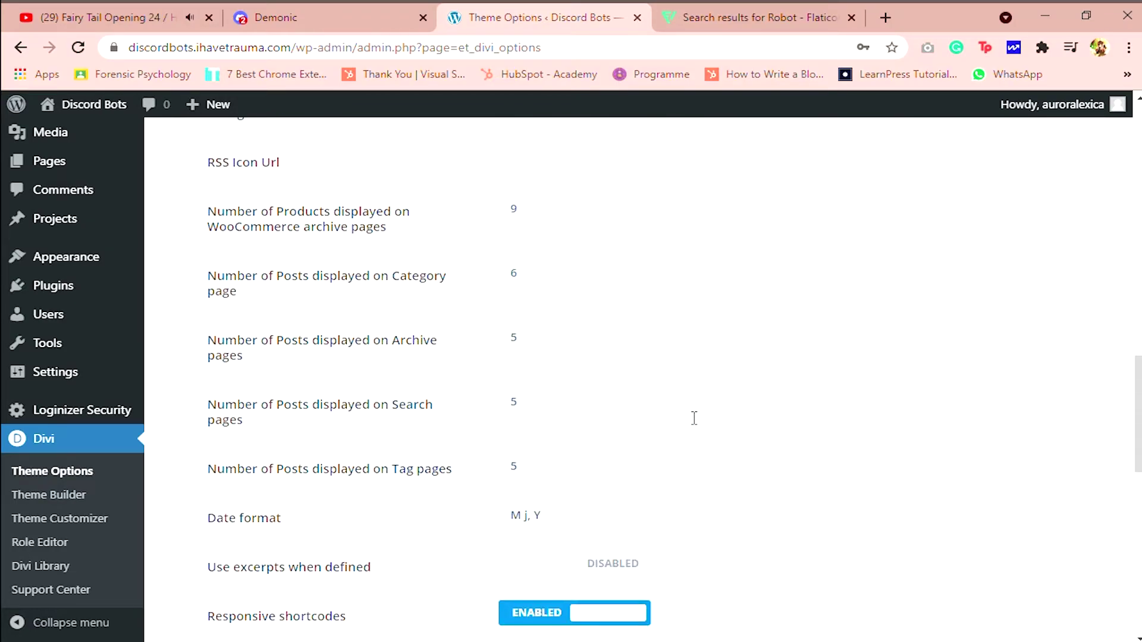
scroll(690, 416, up, 7)
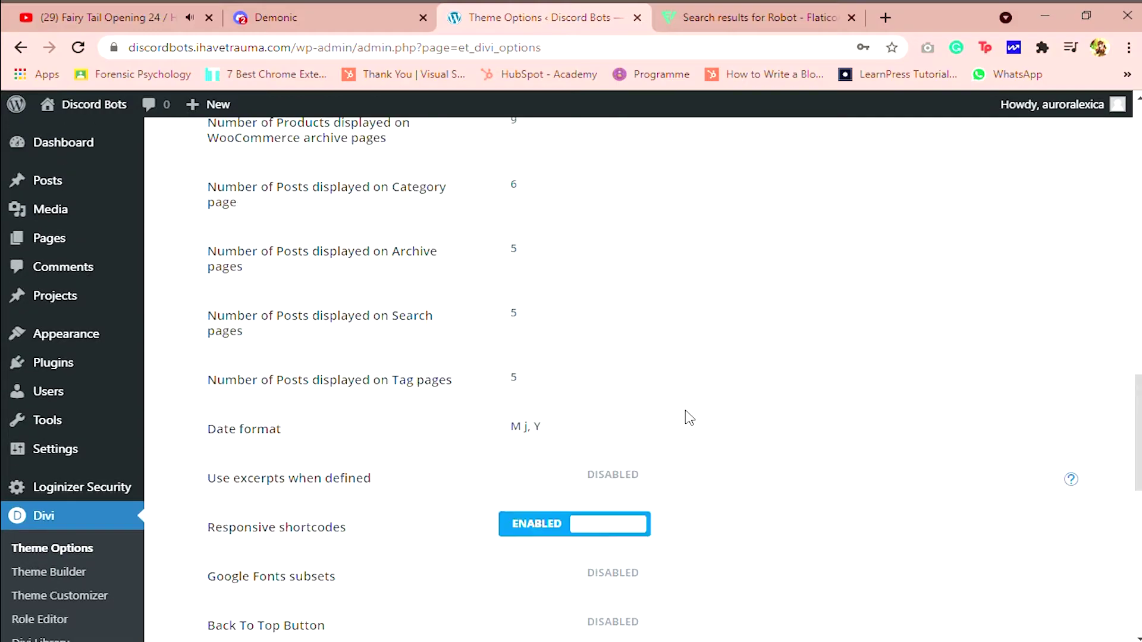
scroll(689, 416, down, 5)
scroll(689, 416, down, 10)
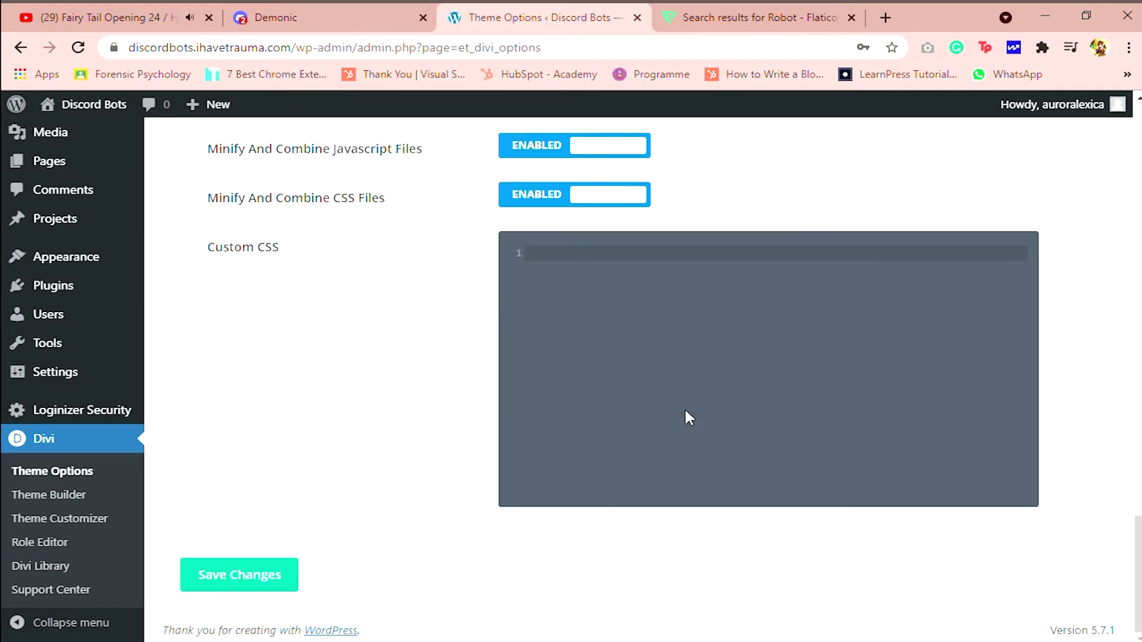
click(273, 593)
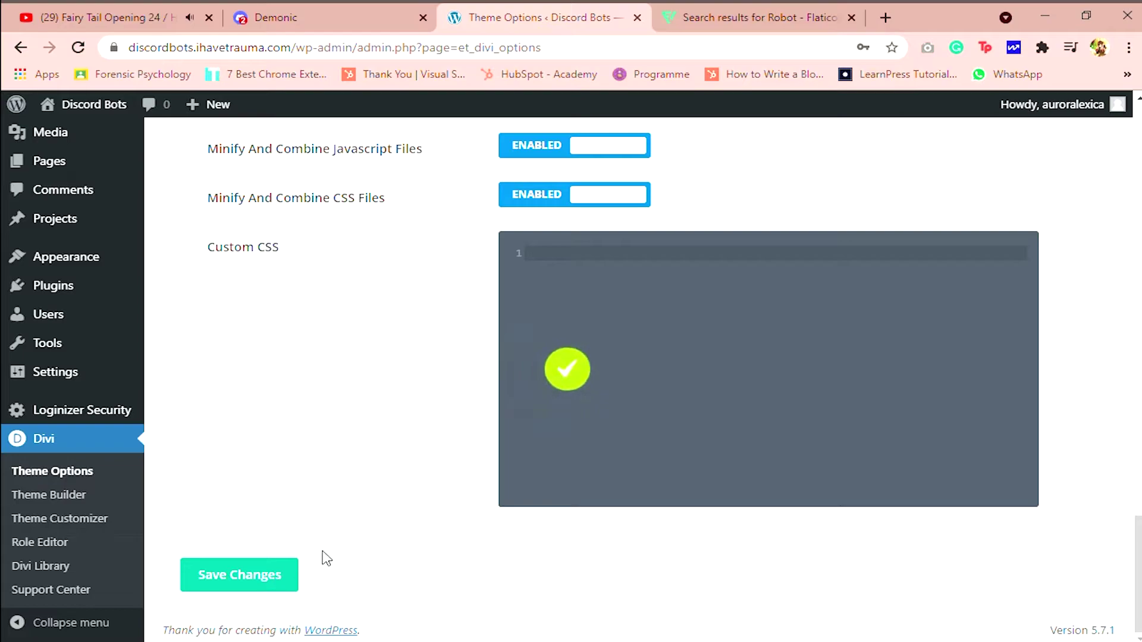
Step: Open the installed plugins list and activate the Hello Dolly and Akismet Anti-Spam plugins
scroll(413, 510, up, 15)
scroll(413, 511, up, 15)
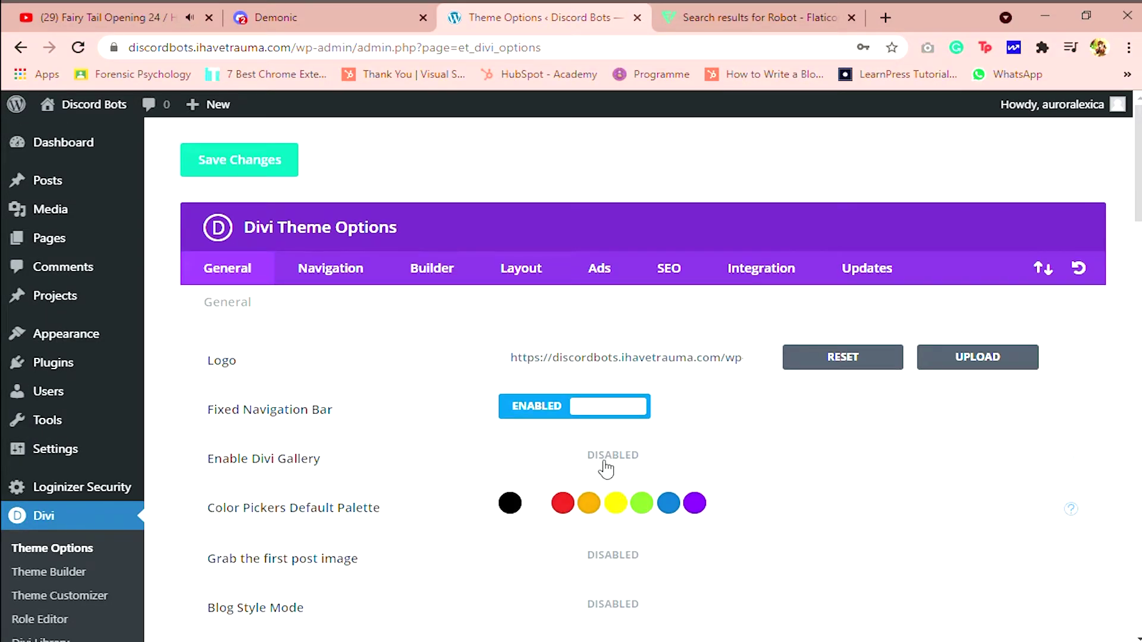
click(77, 368)
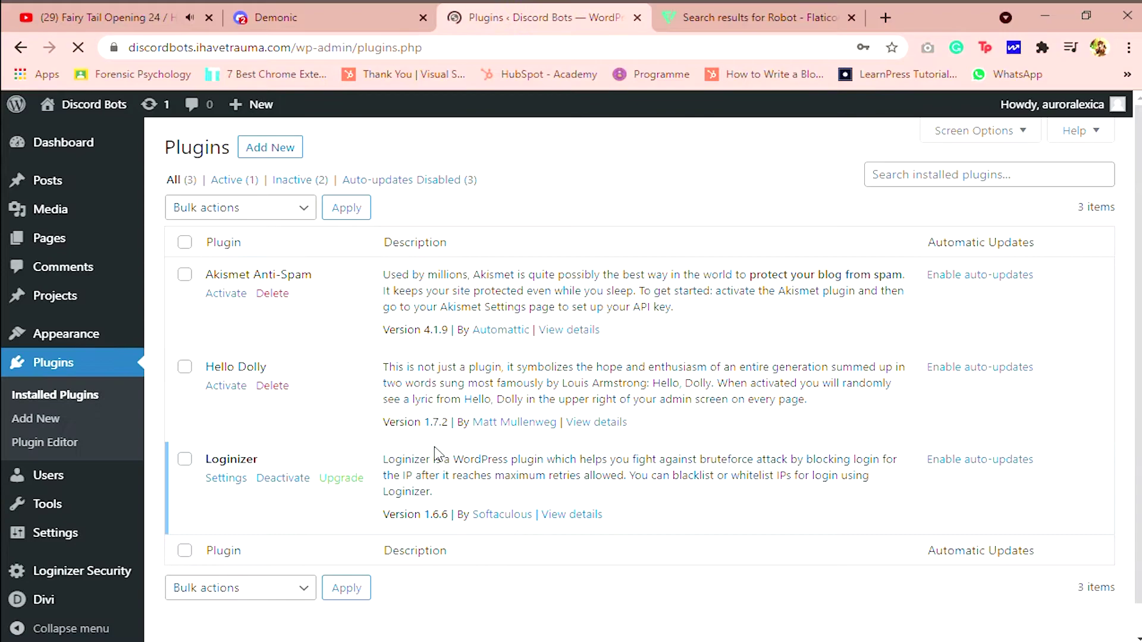
click(241, 389)
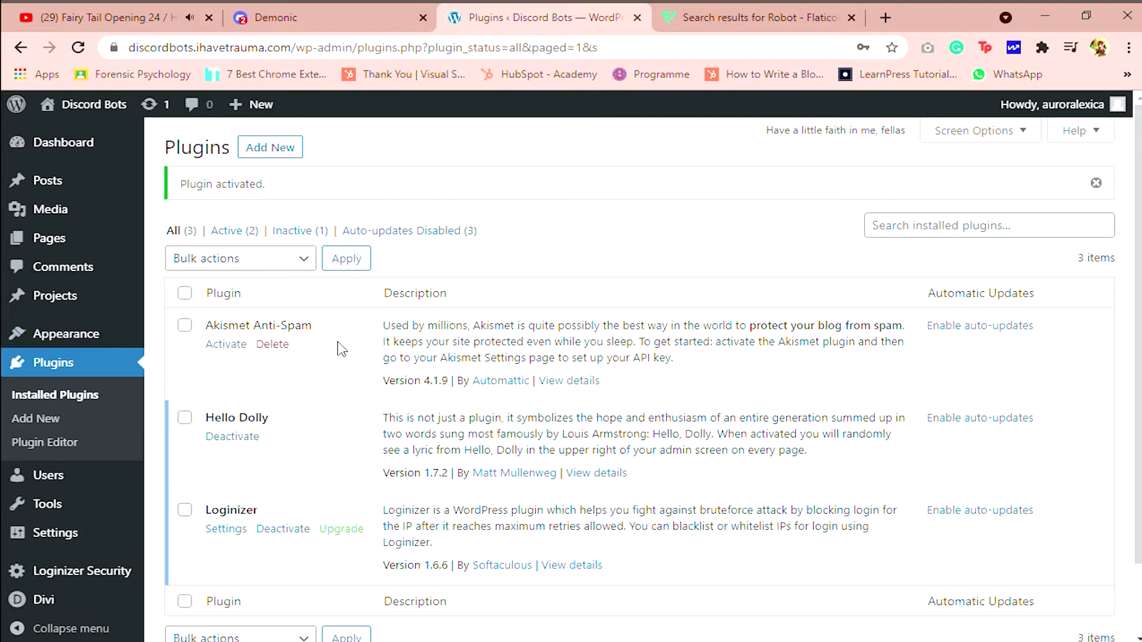
click(241, 345)
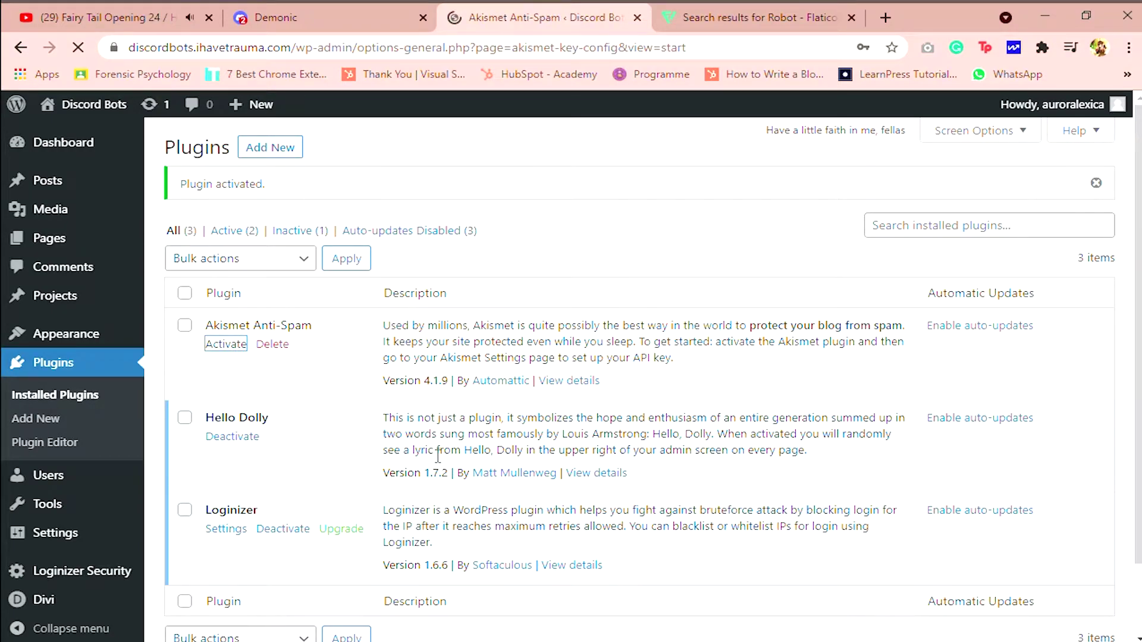
Step: Paste the API key to connect Akismet, and save its settings with spam kept for review and no privacy notice
click(669, 447)
key(ctrl+v)
click(883, 477)
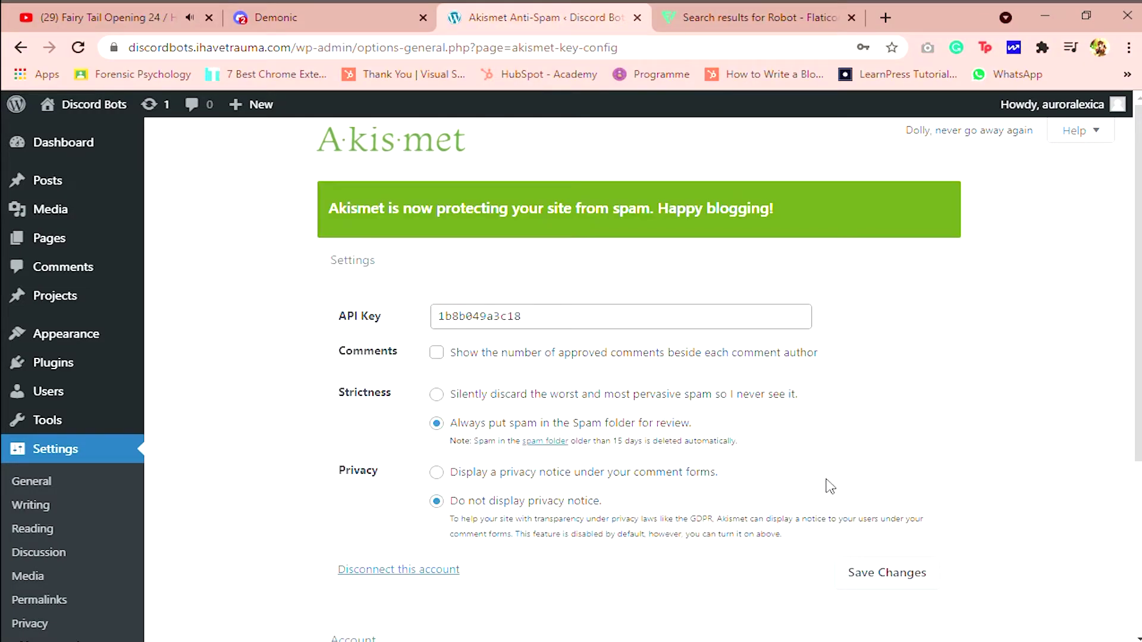
scroll(757, 559, down, 4)
click(897, 313)
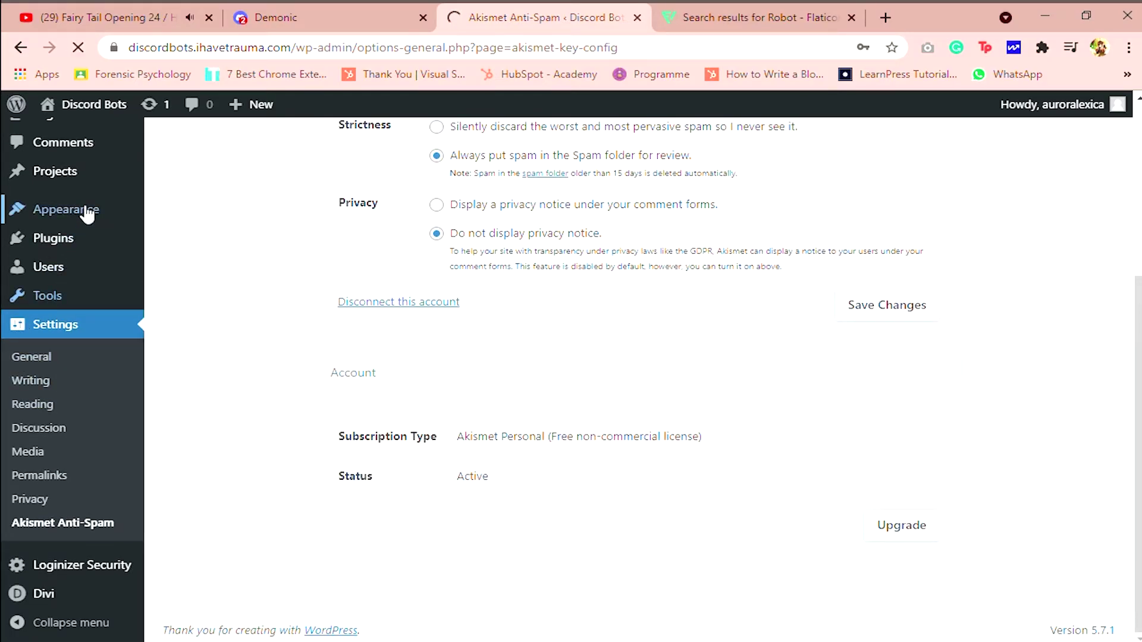
Step: Open the theme customizer for the Discord Bots site and look over its option sections
mouse_move(88, 214)
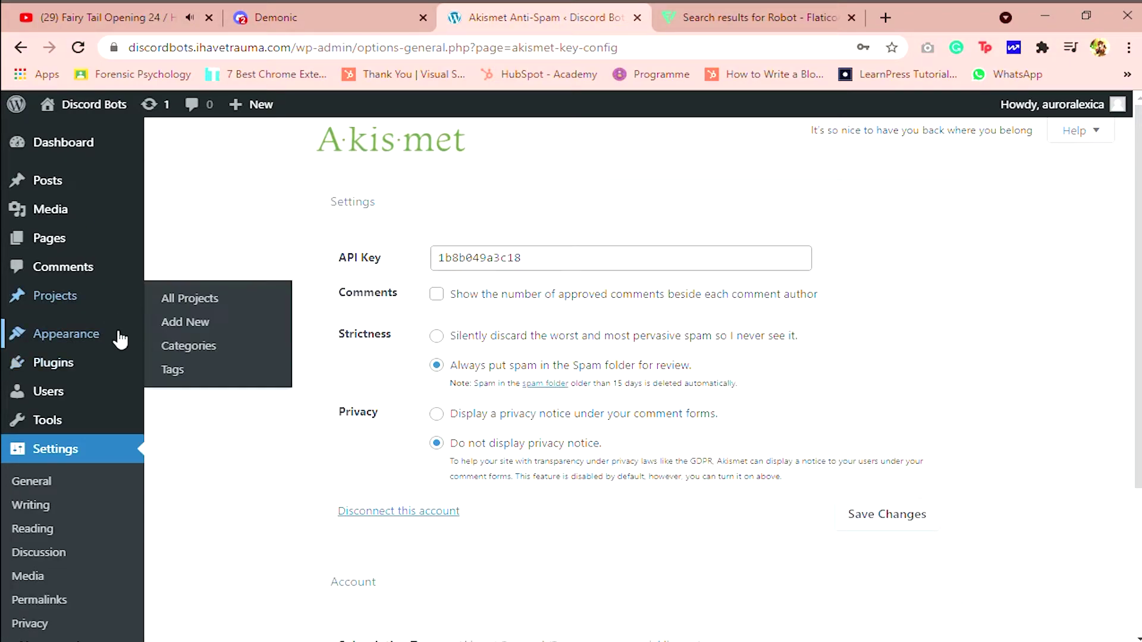
mouse_move(119, 336)
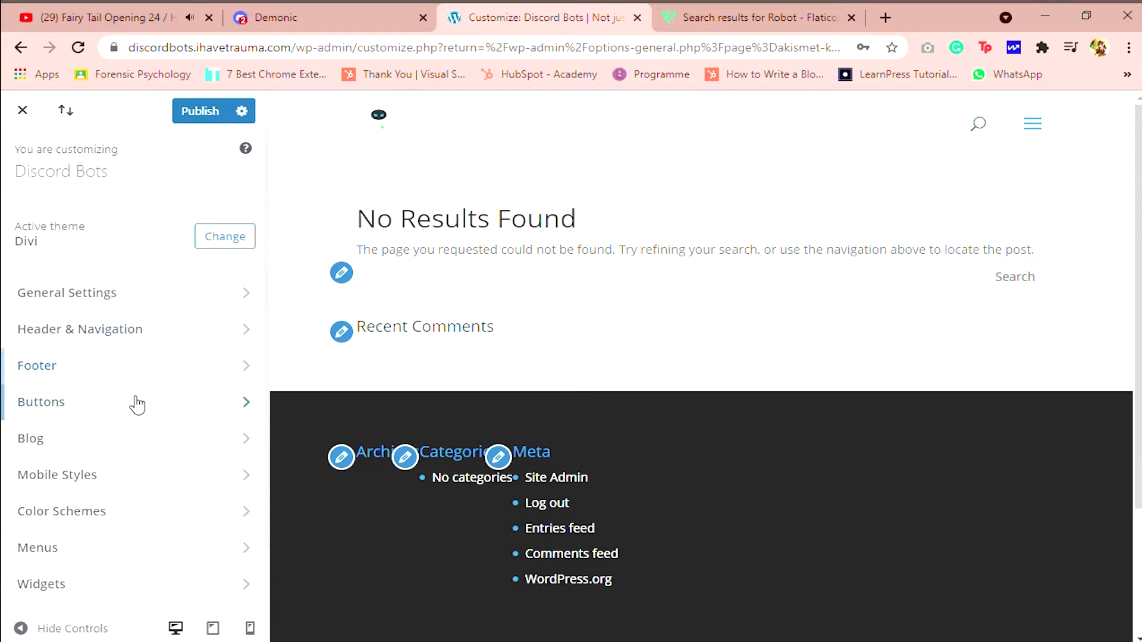
scroll(133, 484, down, 1)
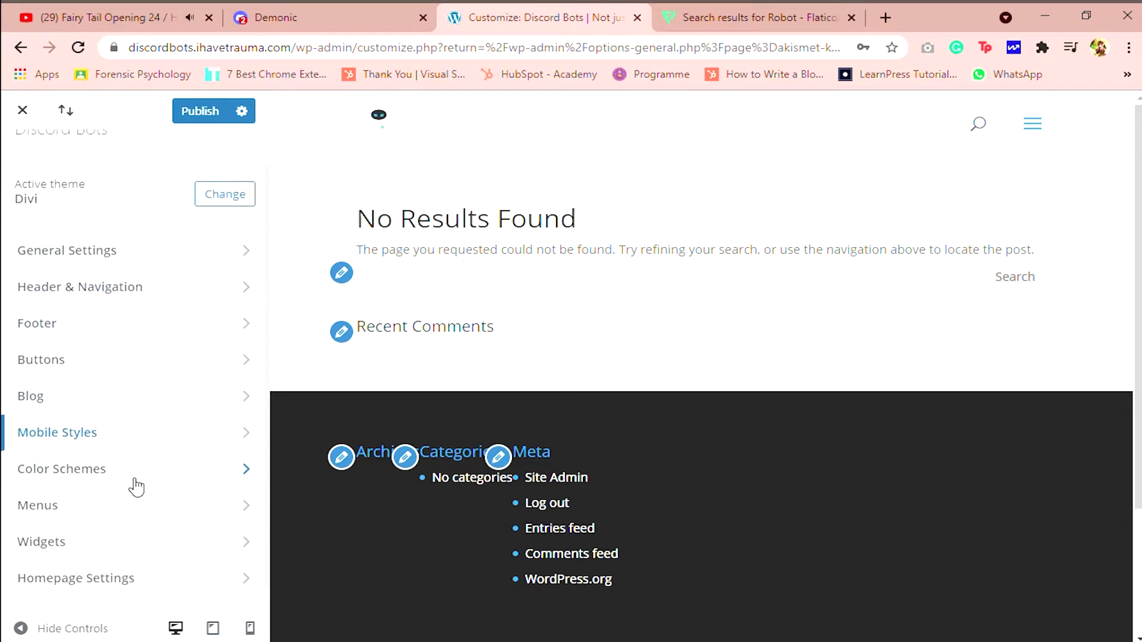
Step: Set the robot image from the media library as the site icon under Site Identity and publish the change
scroll(135, 487, up, 1)
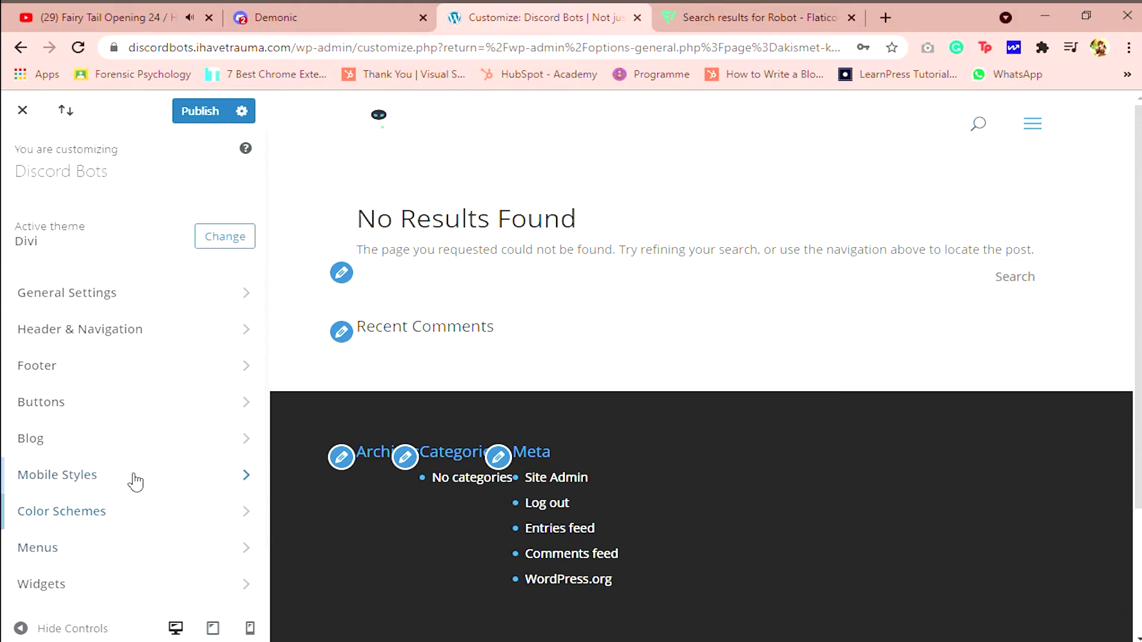
click(142, 303)
click(158, 225)
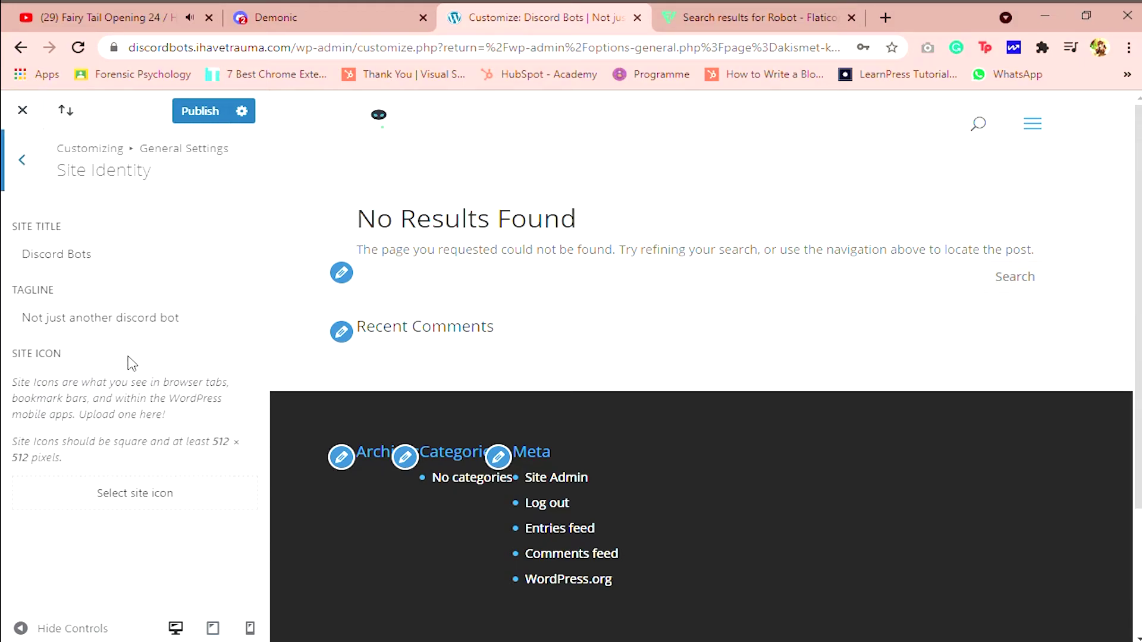
click(124, 492)
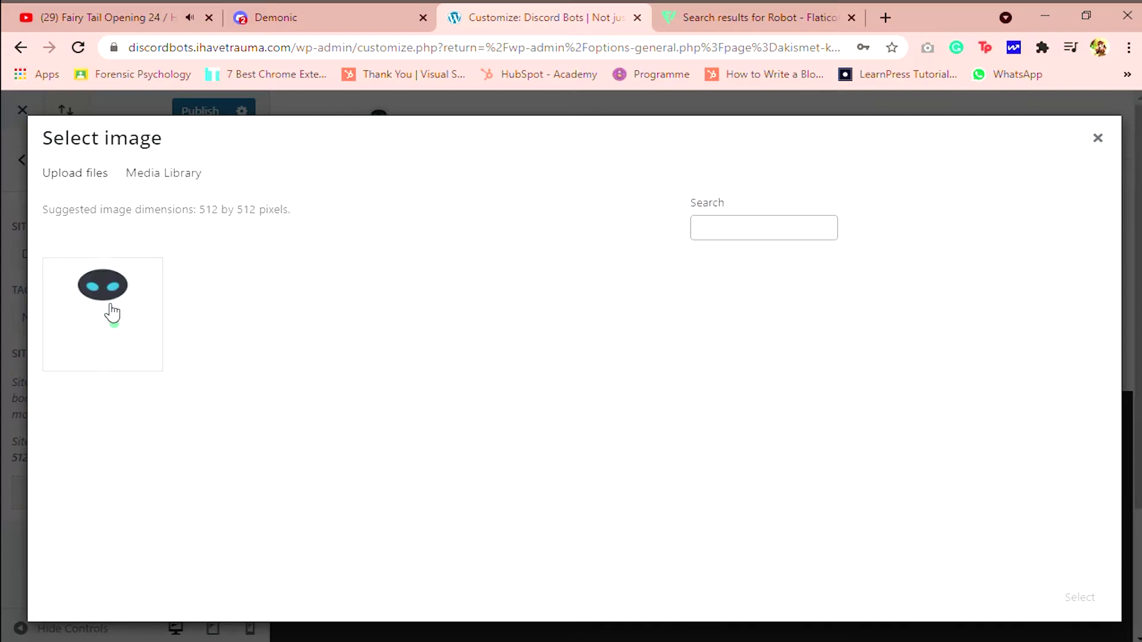
click(112, 312)
click(1100, 597)
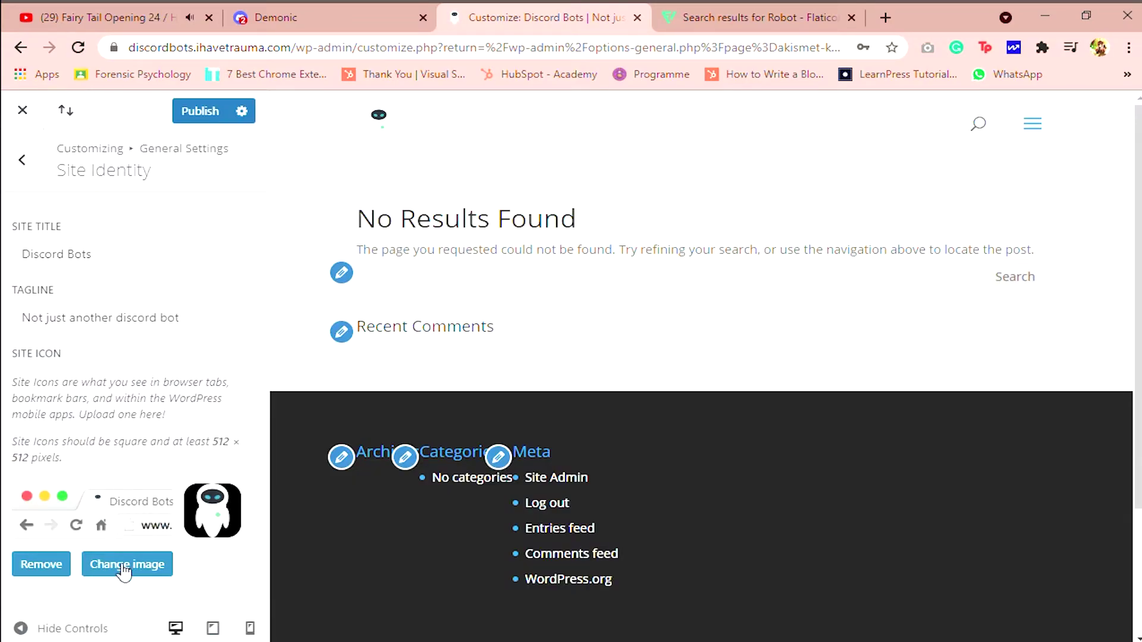
click(183, 119)
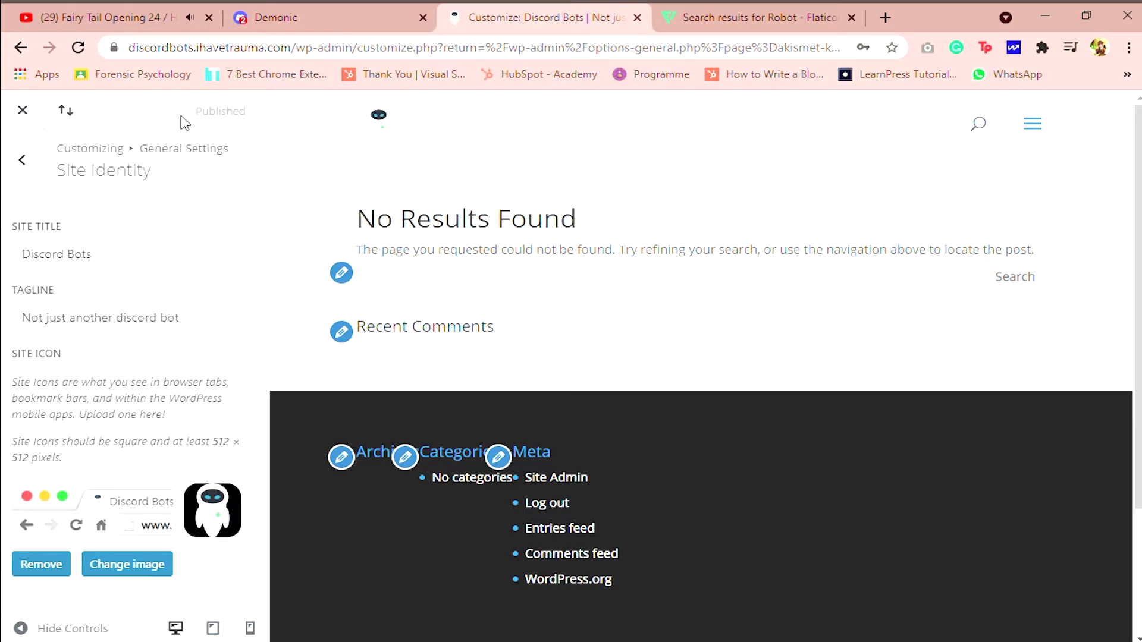
Step: Leave the customizer, open the list of pages and move the Privacy Policy draft to the trash
click(18, 50)
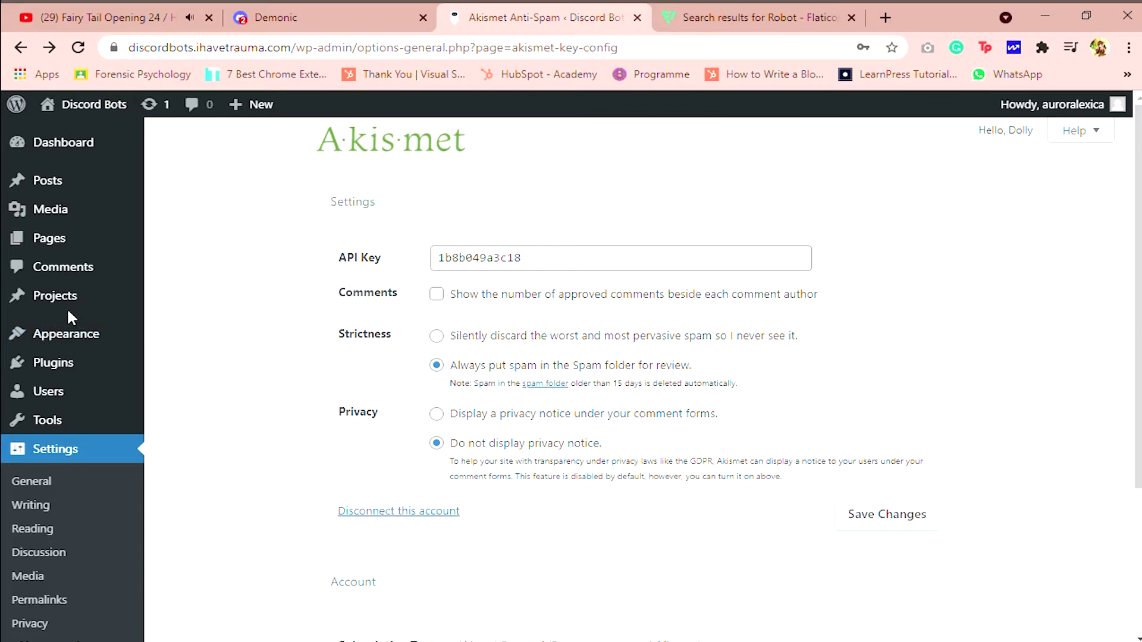
scroll(93, 485, down, 1)
scroll(93, 486, up, 1)
mouse_move(105, 370)
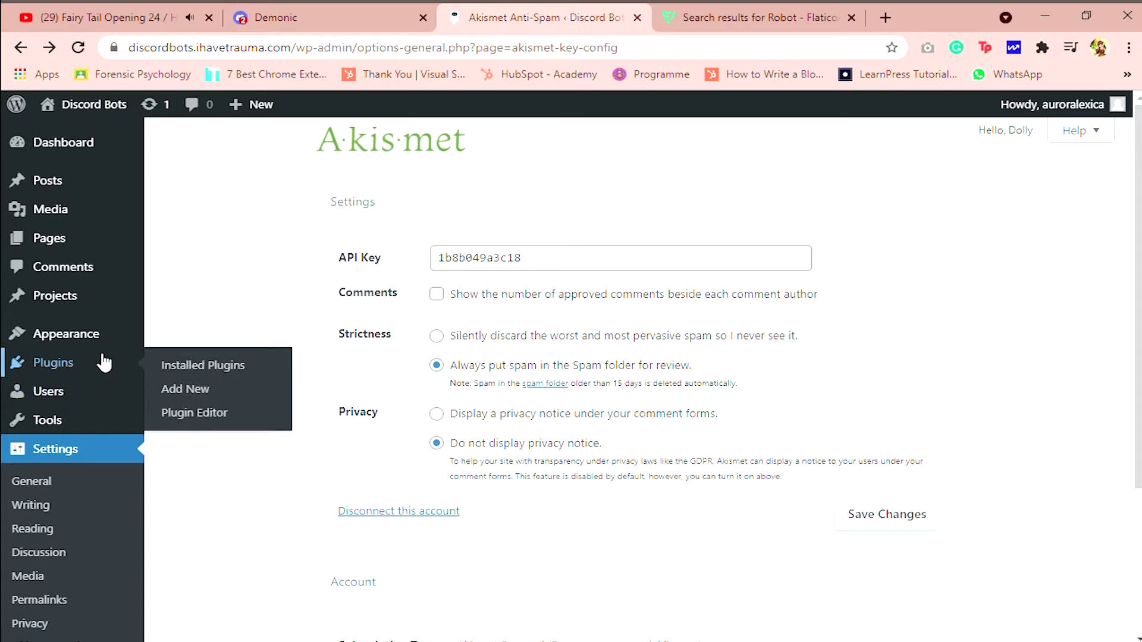
mouse_move(109, 341)
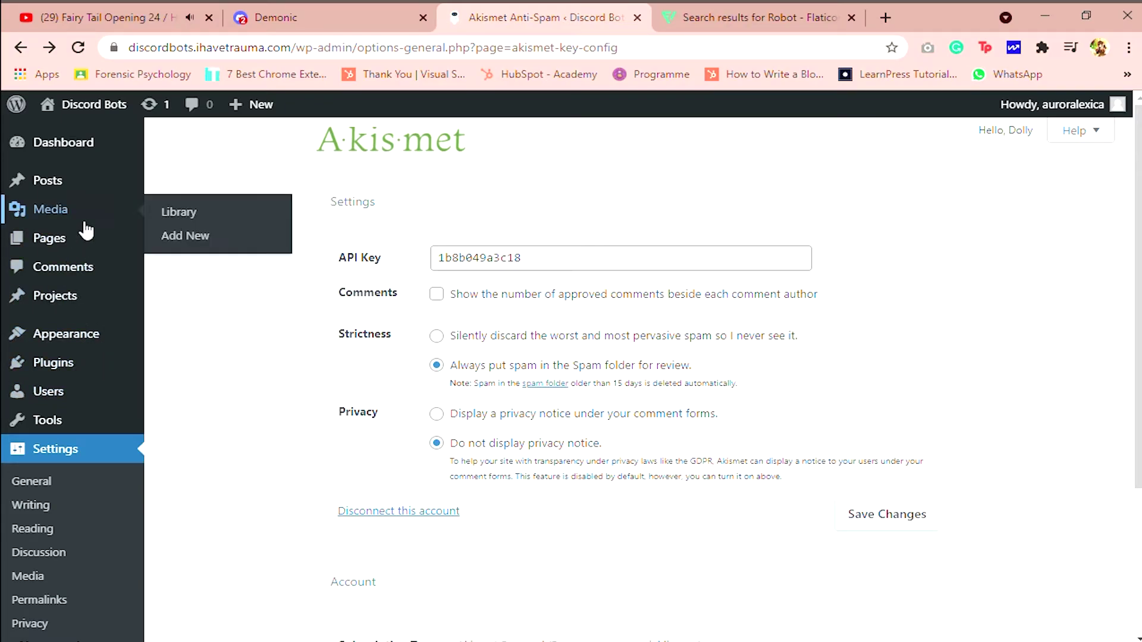
click(88, 245)
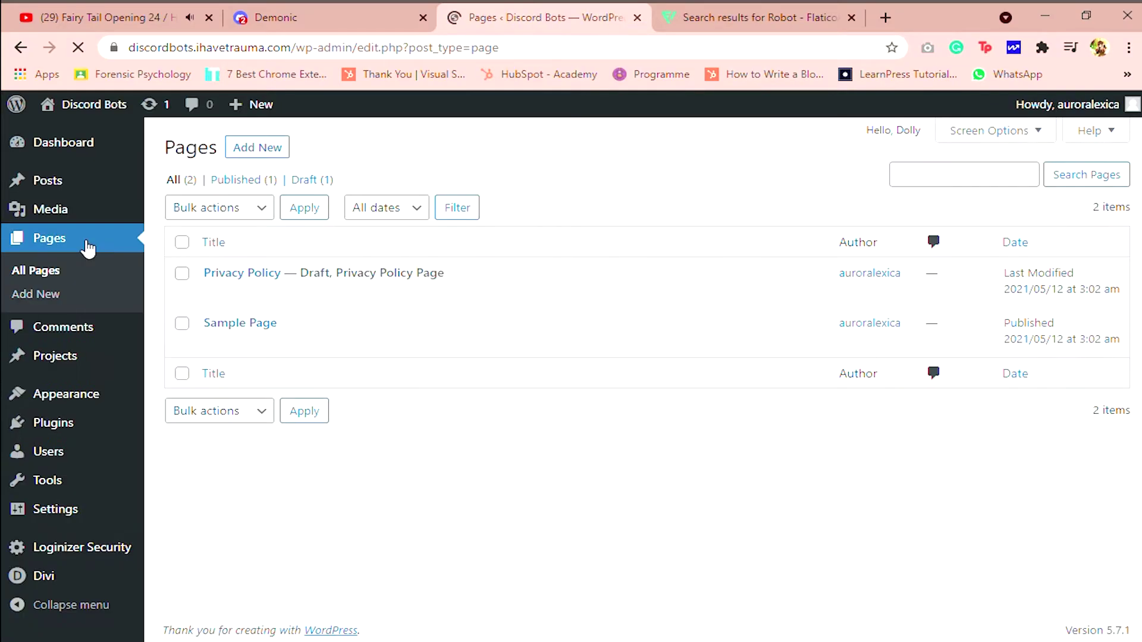
click(324, 303)
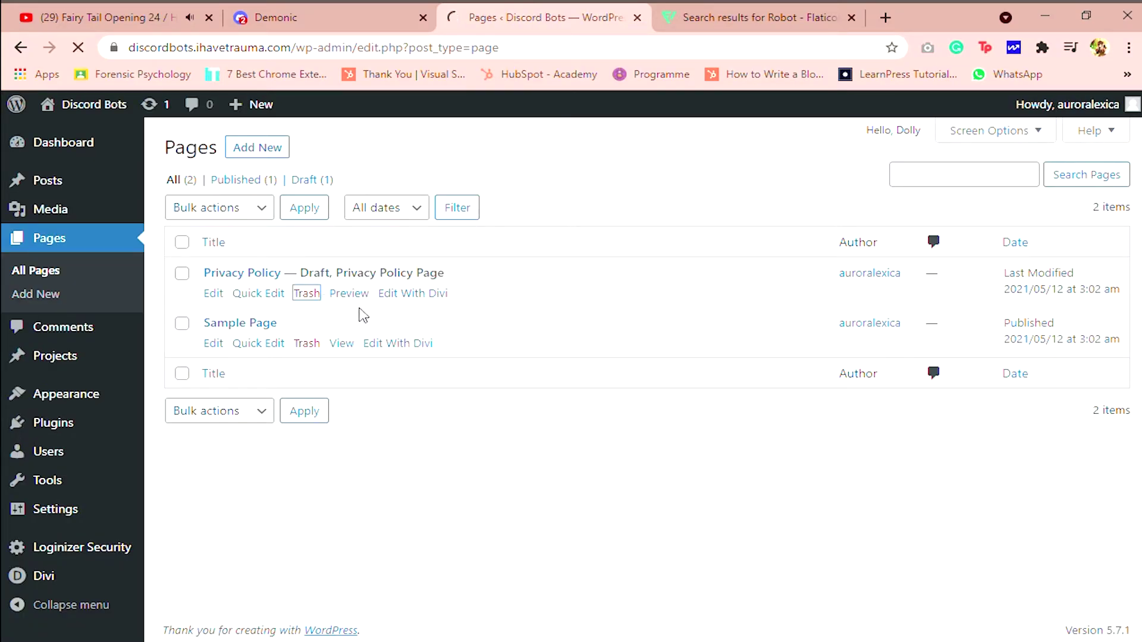
Step: Open Sample Page for editing, dismiss the welcome guide and change the page title to Home Page
click(213, 345)
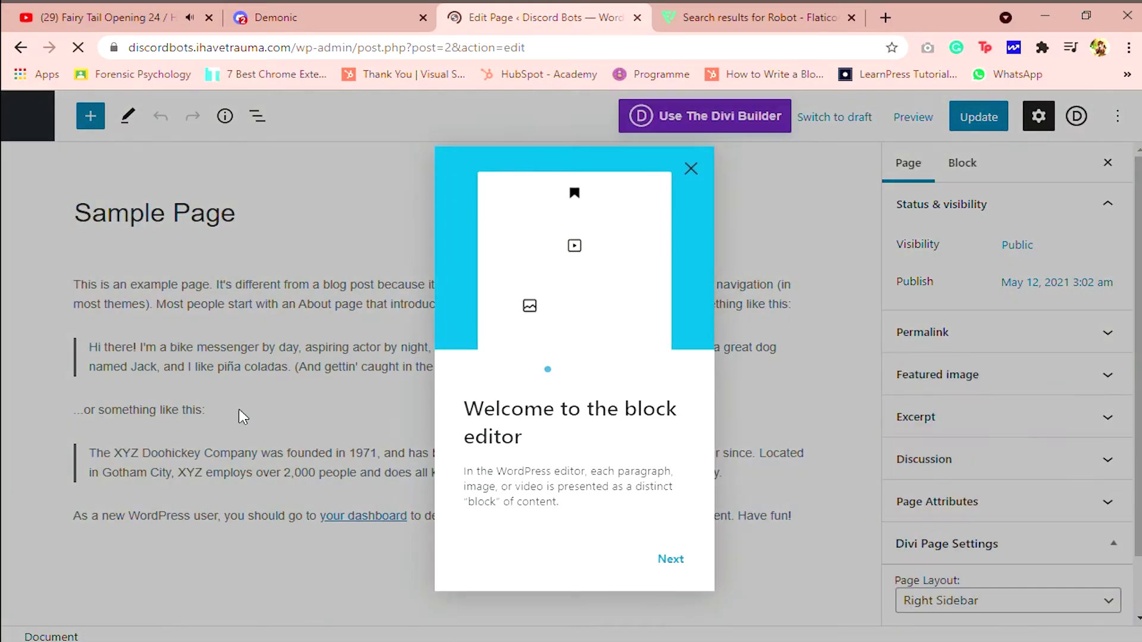
click(699, 166)
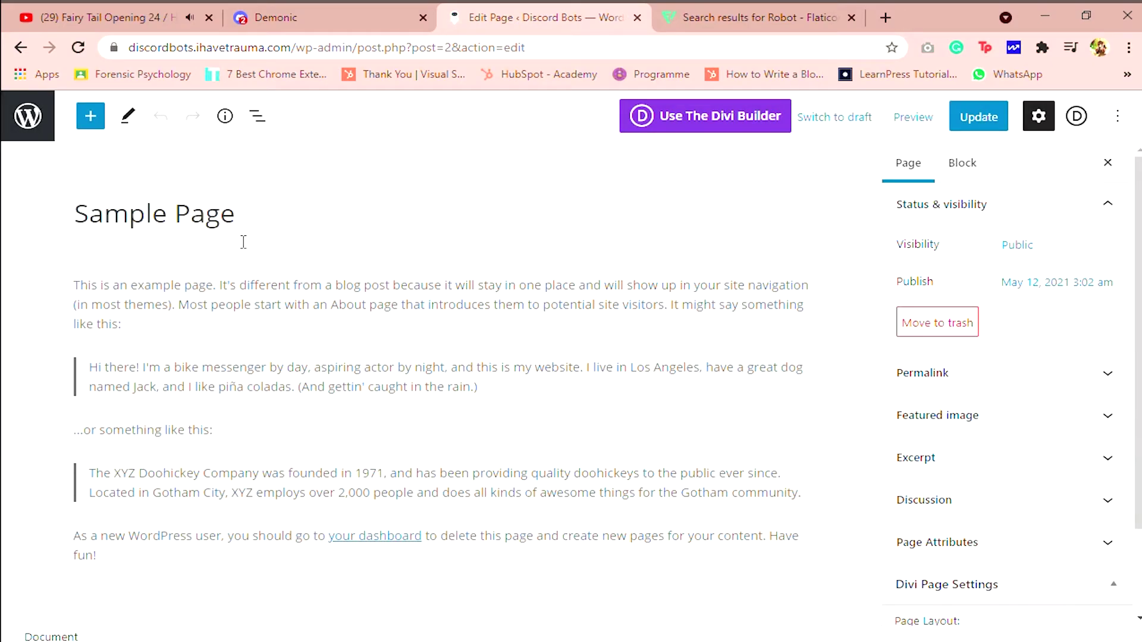
drag(168, 225, 18, 221)
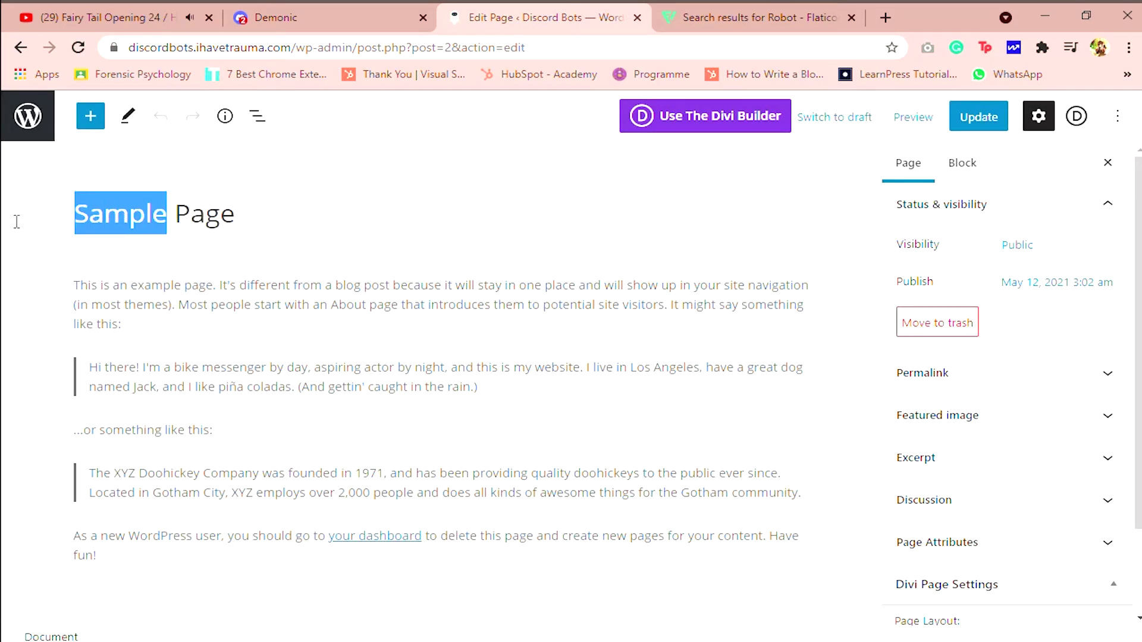
text(Home)
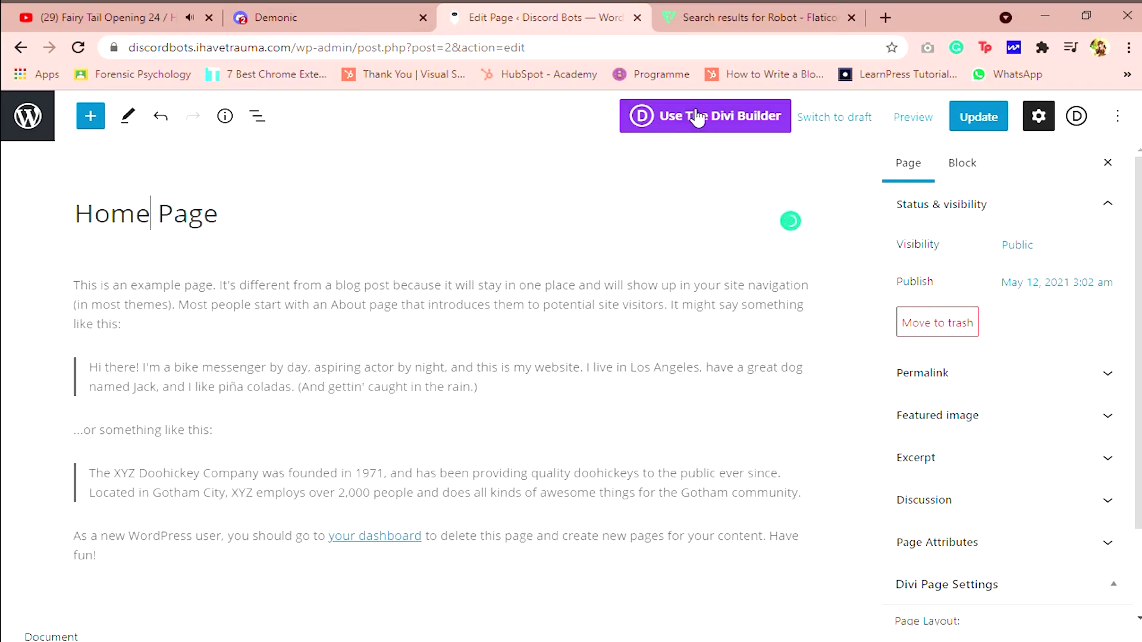
Step: Switch Home Page to the Divi Builder, start editing it and open the premade layout library
click(697, 118)
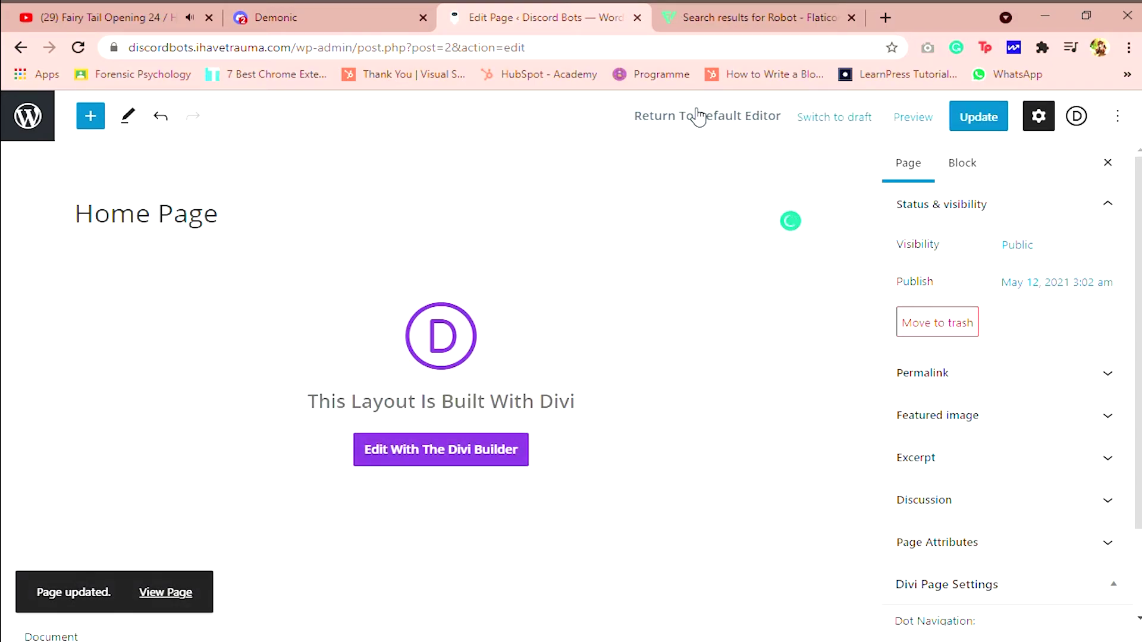
click(512, 450)
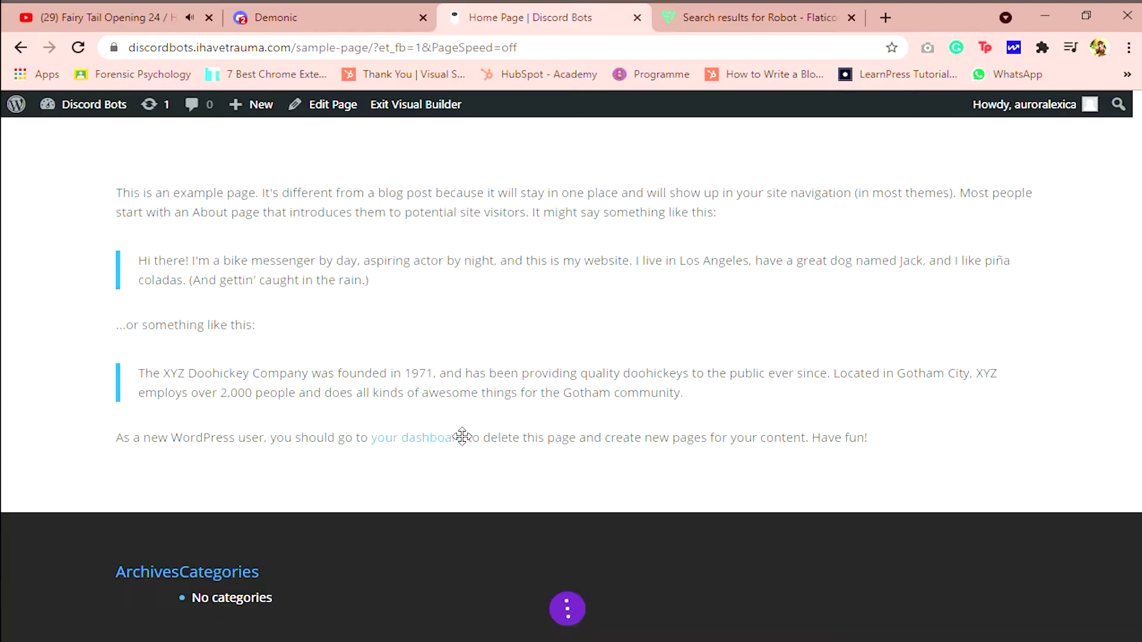
click(609, 620)
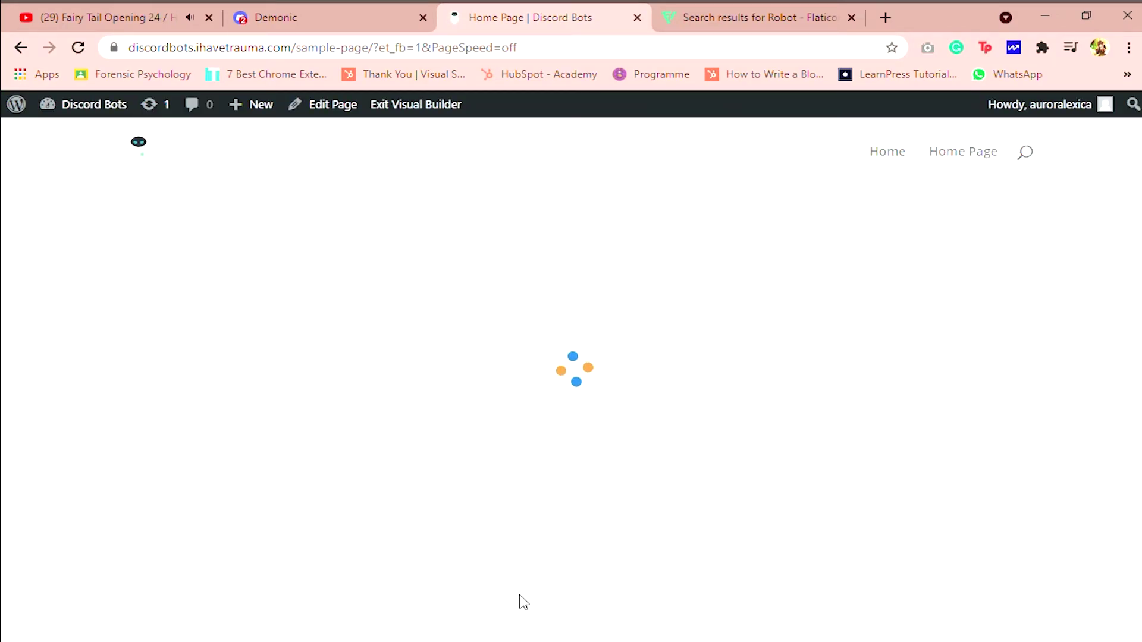
click(607, 532)
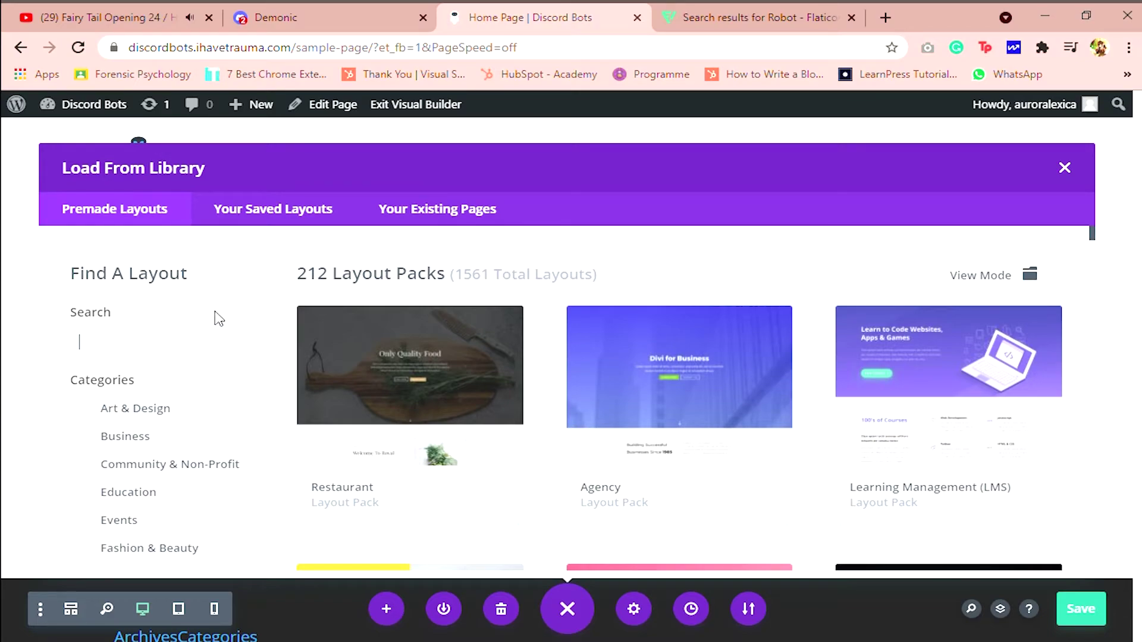
Step: Look through the premade layout packs and categories, and search the layouts for "robot"
text(r)
scroll(301, 387, down, 7)
scroll(258, 448, up, 3)
scroll(219, 428, up, 4)
scroll(569, 284, down, 5)
scroll(101, 476, up, 3)
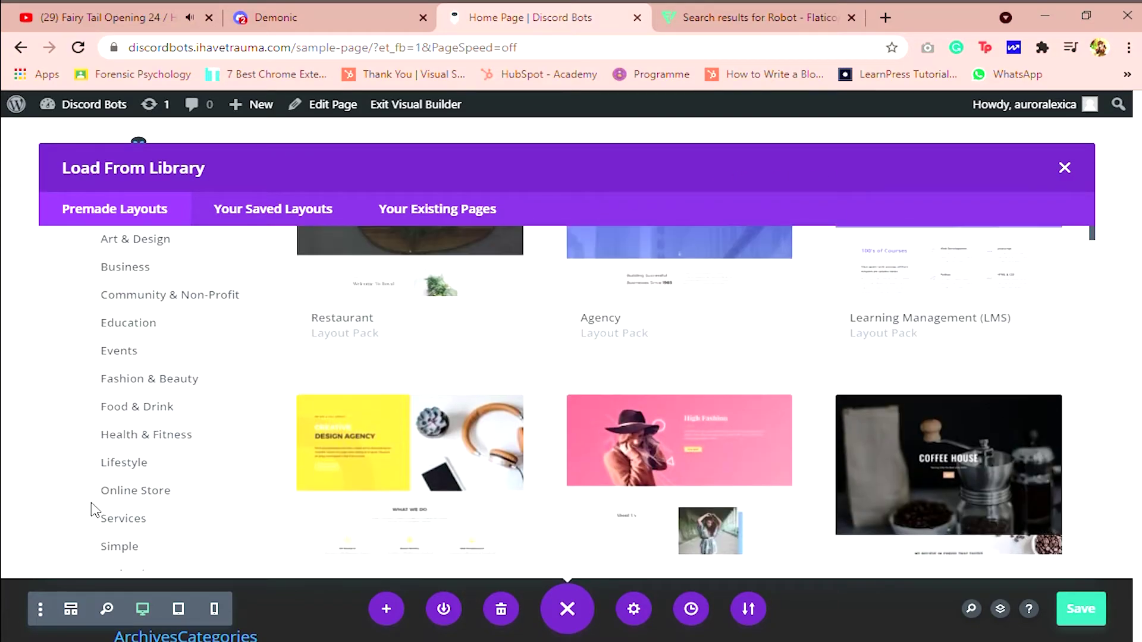
scroll(94, 511, down, 1)
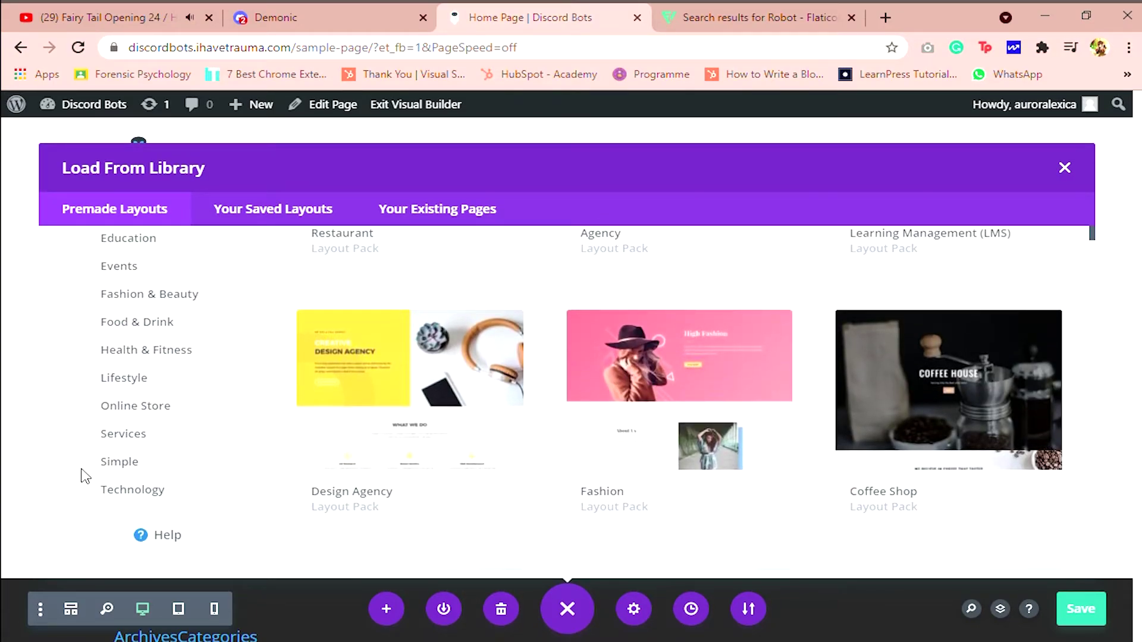
scroll(84, 475, up, 3)
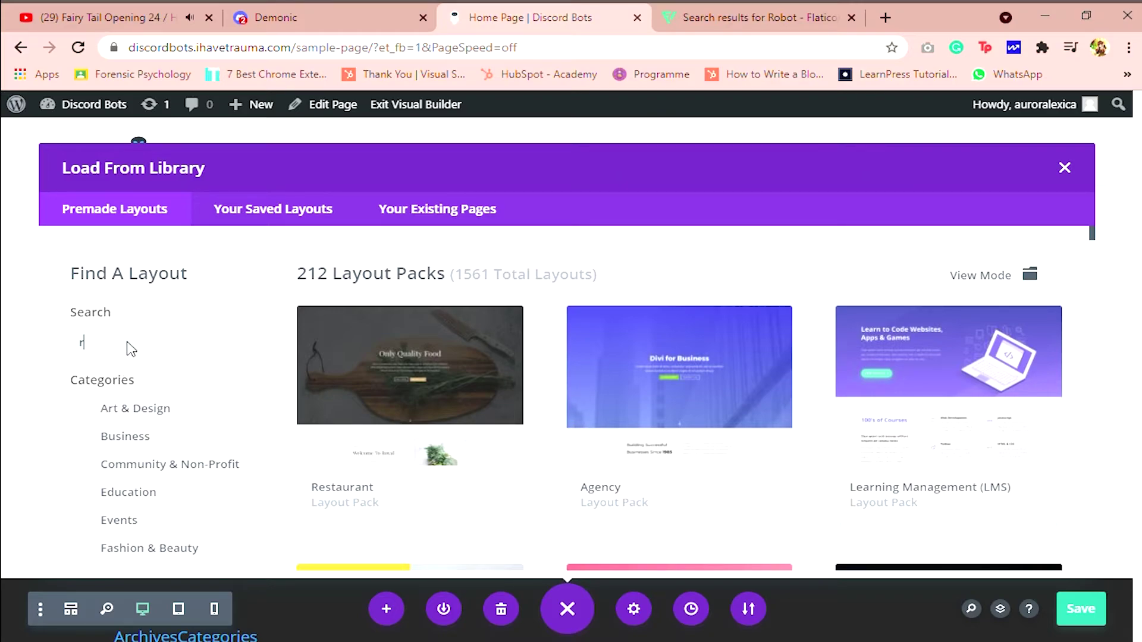
text(obot)
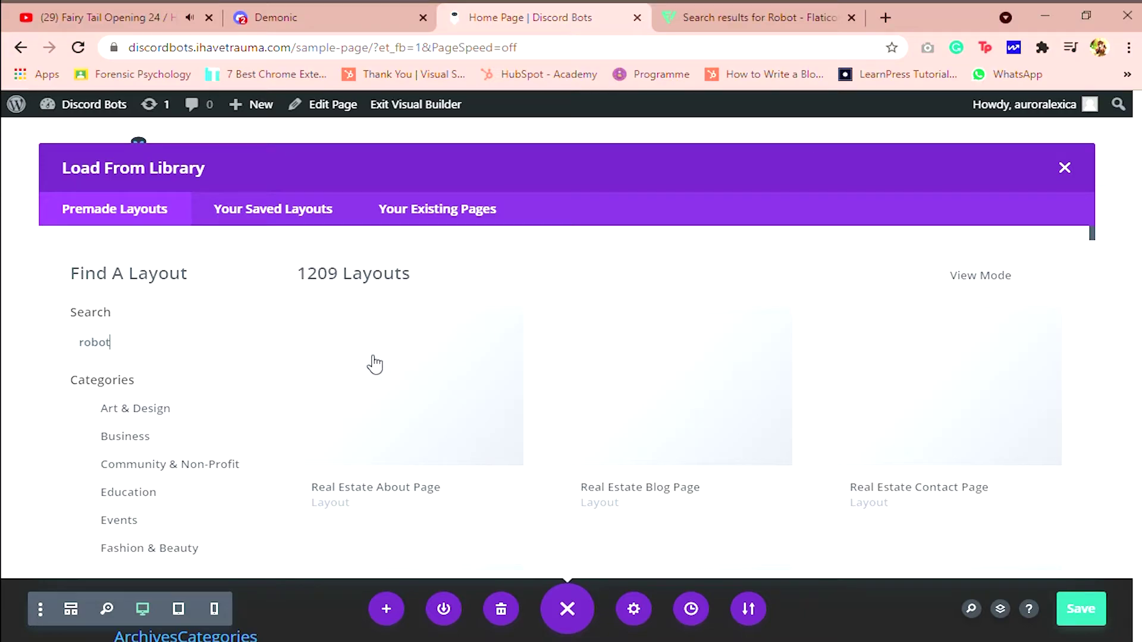
scroll(472, 387, down, 12)
scroll(474, 390, down, 10)
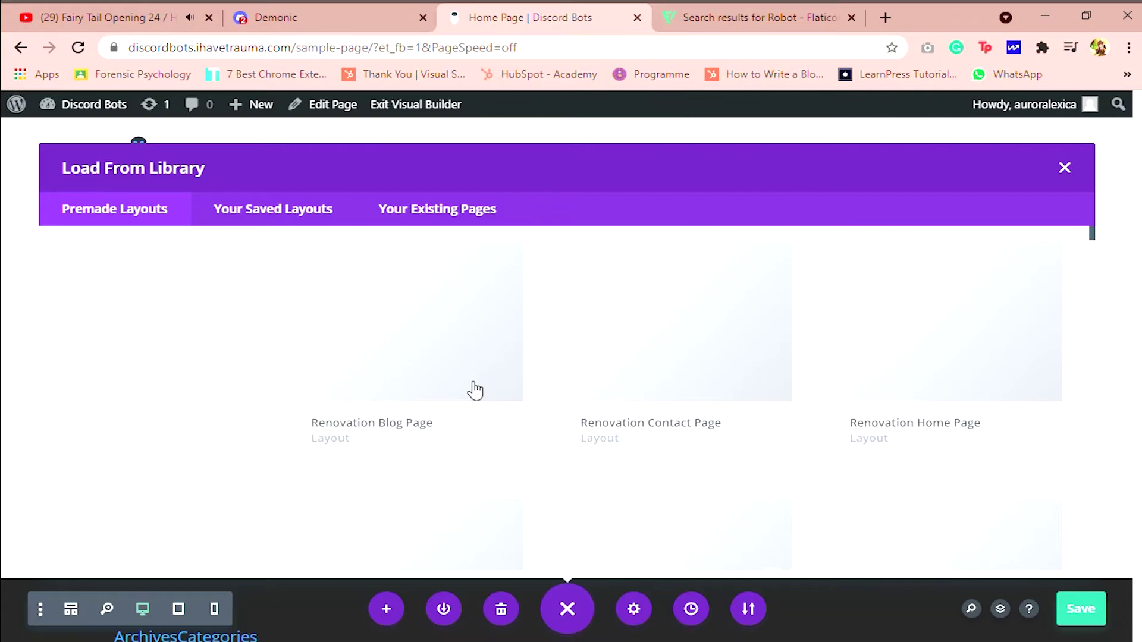
scroll(475, 390, down, 8)
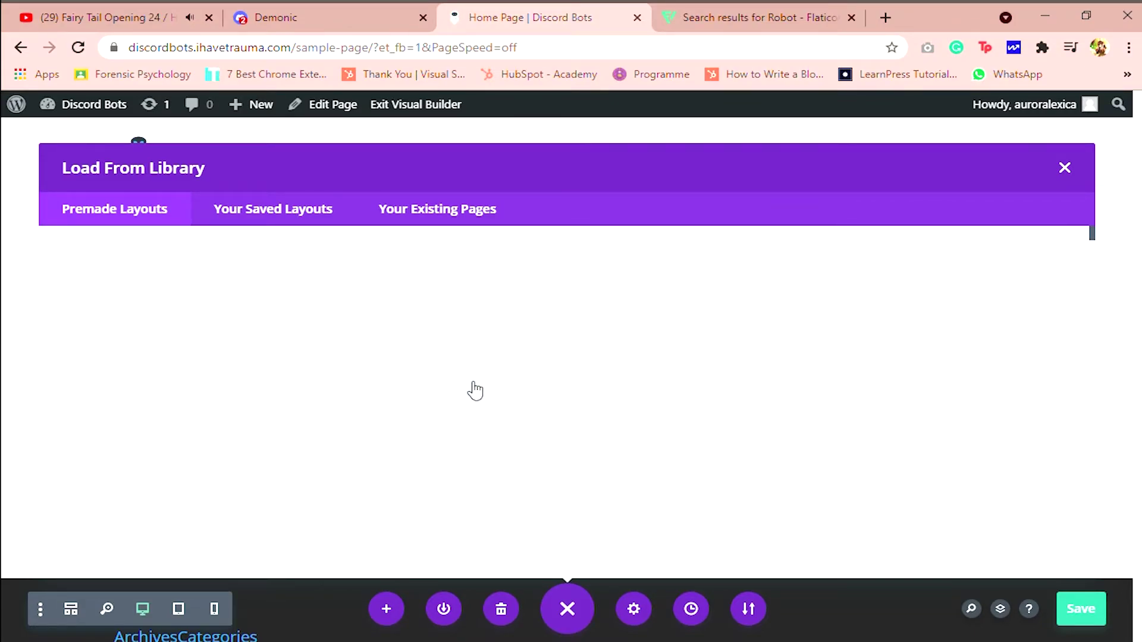
scroll(474, 390, up, 10)
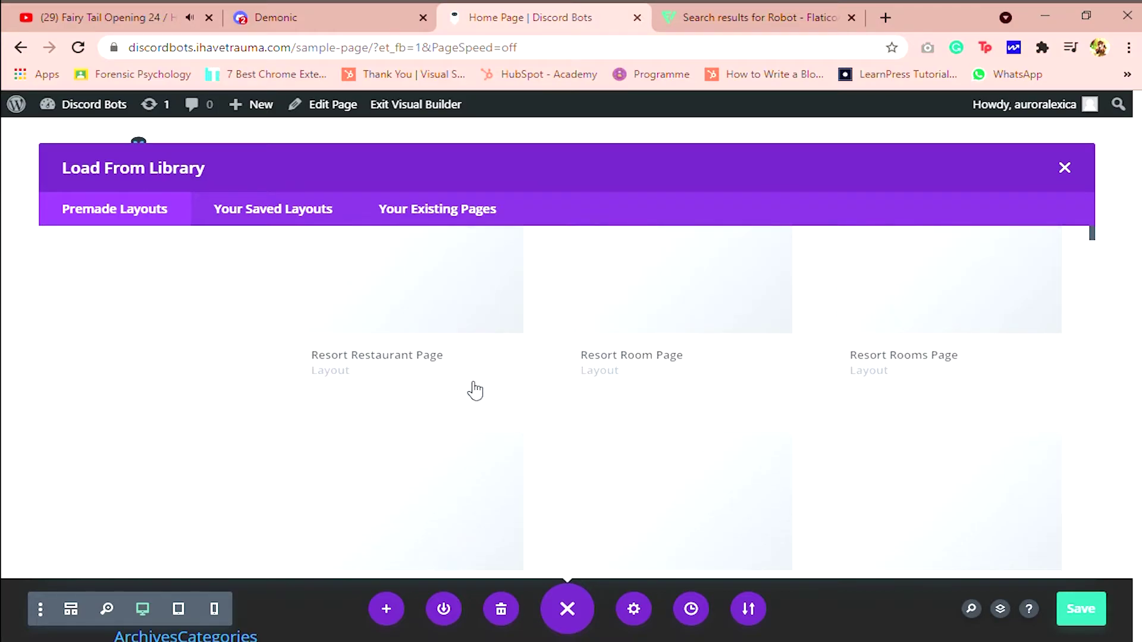
scroll(474, 391, up, 5)
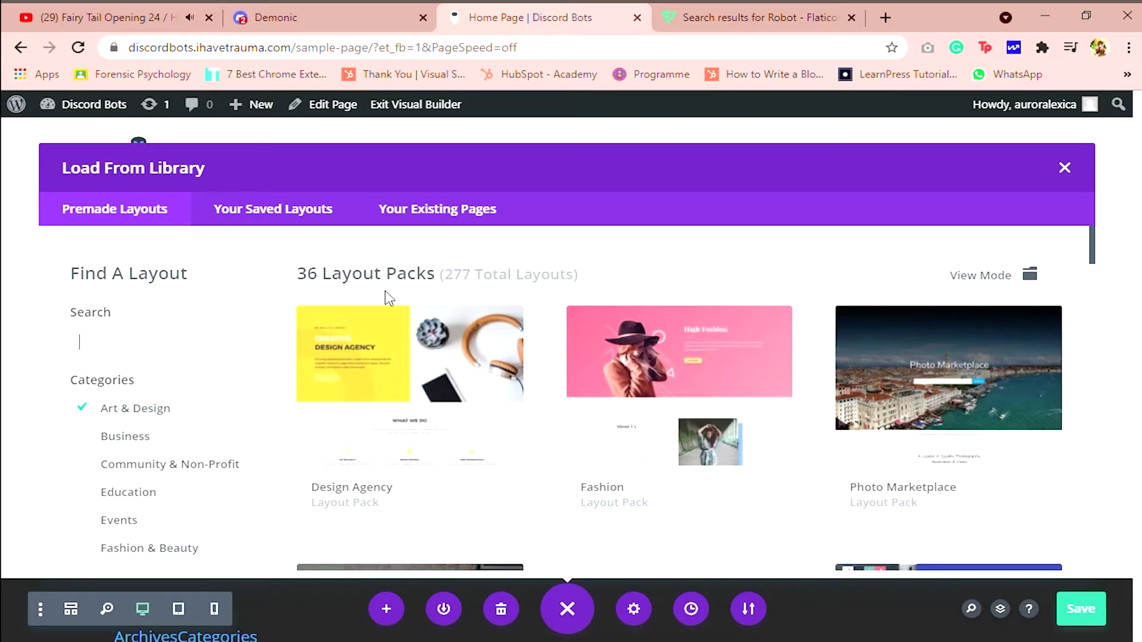
Step: Clear the Art & Design filter, filter the premade layouts by Simple and open the Simple layout pack
click(95, 408)
scroll(122, 408, down, 7)
scroll(125, 408, up, 3)
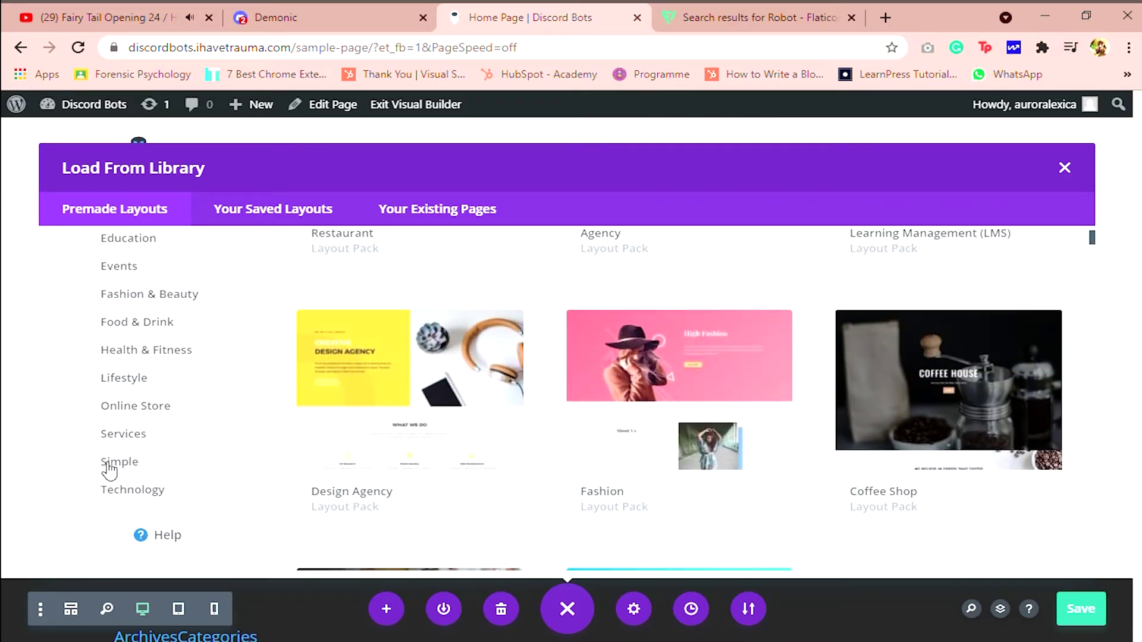
click(88, 462)
scroll(380, 434, up, 4)
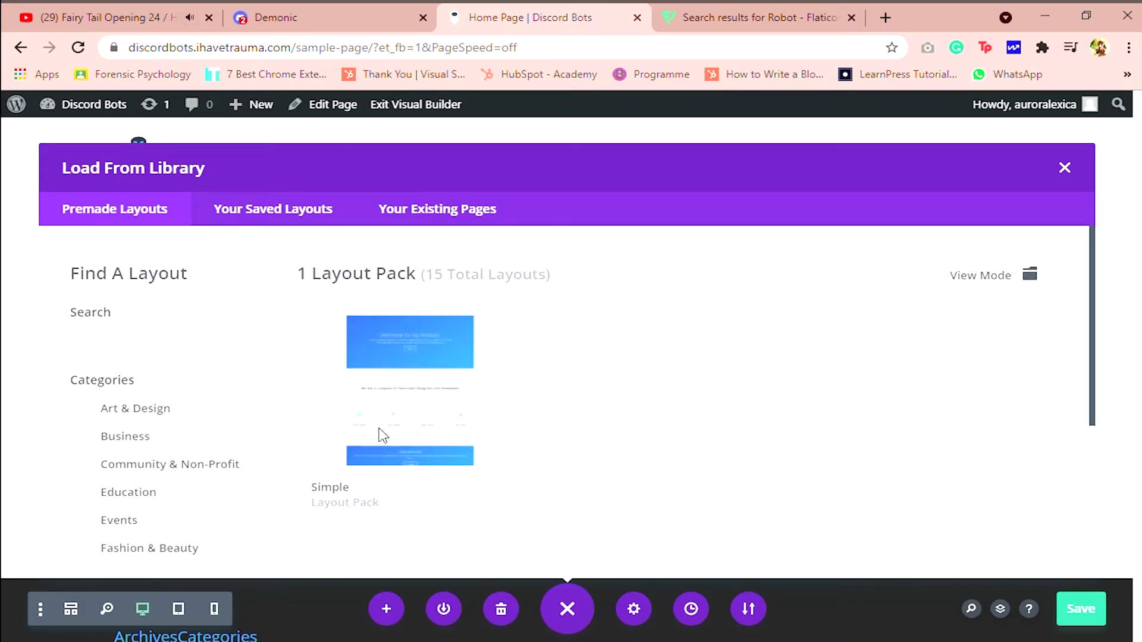
click(462, 423)
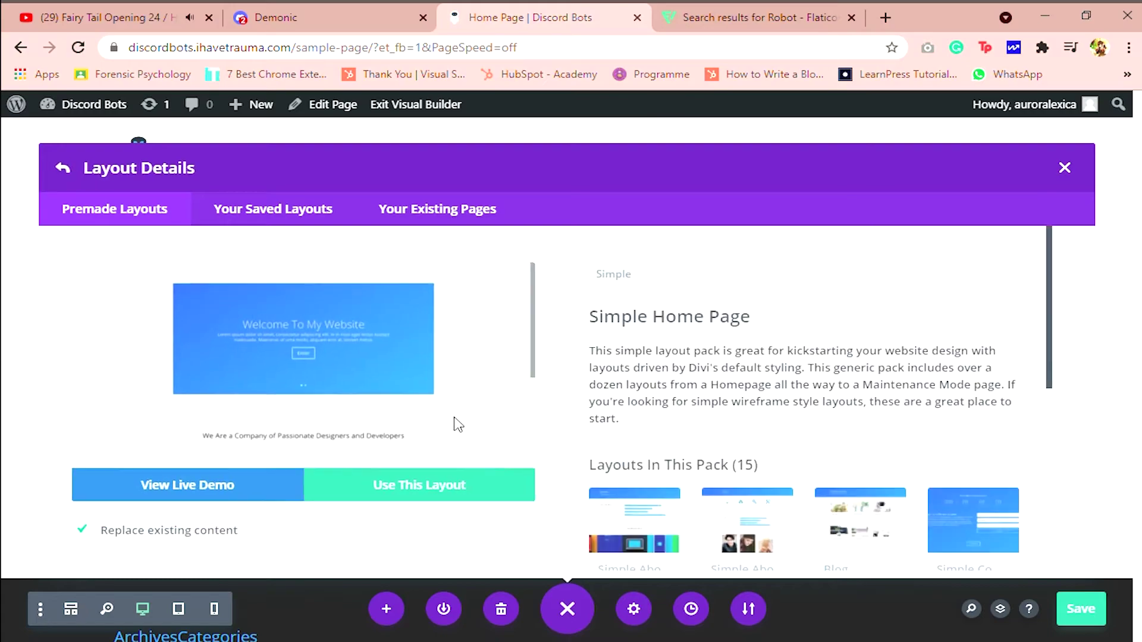
Step: Review the layouts in the Simple pack and apply Simple Home Page, replacing the existing content
scroll(765, 483, down, 5)
scroll(744, 481, up, 4)
scroll(768, 487, down, 6)
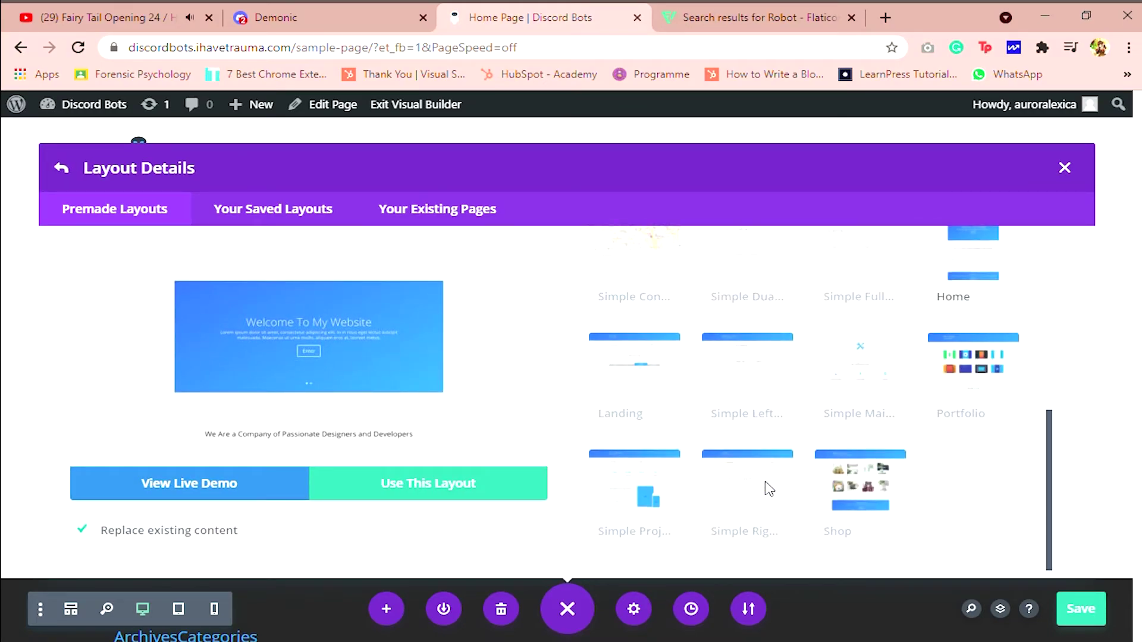
click(515, 489)
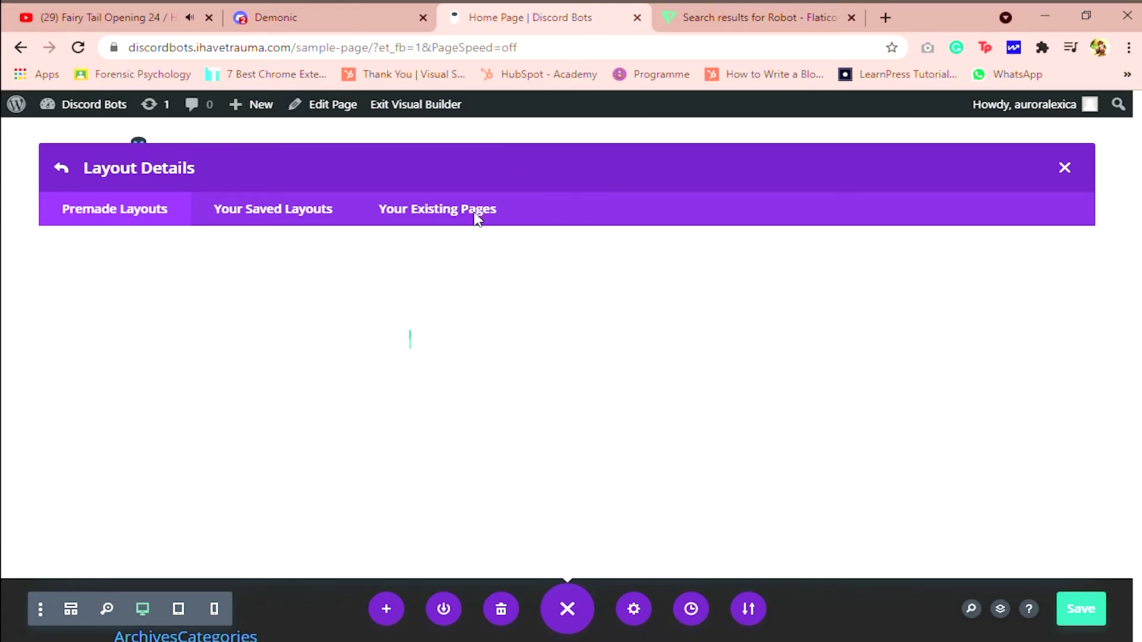
Step: Glance at the Discord page and close the Flaticon robot search results
click(279, 17)
click(465, 10)
click(849, 21)
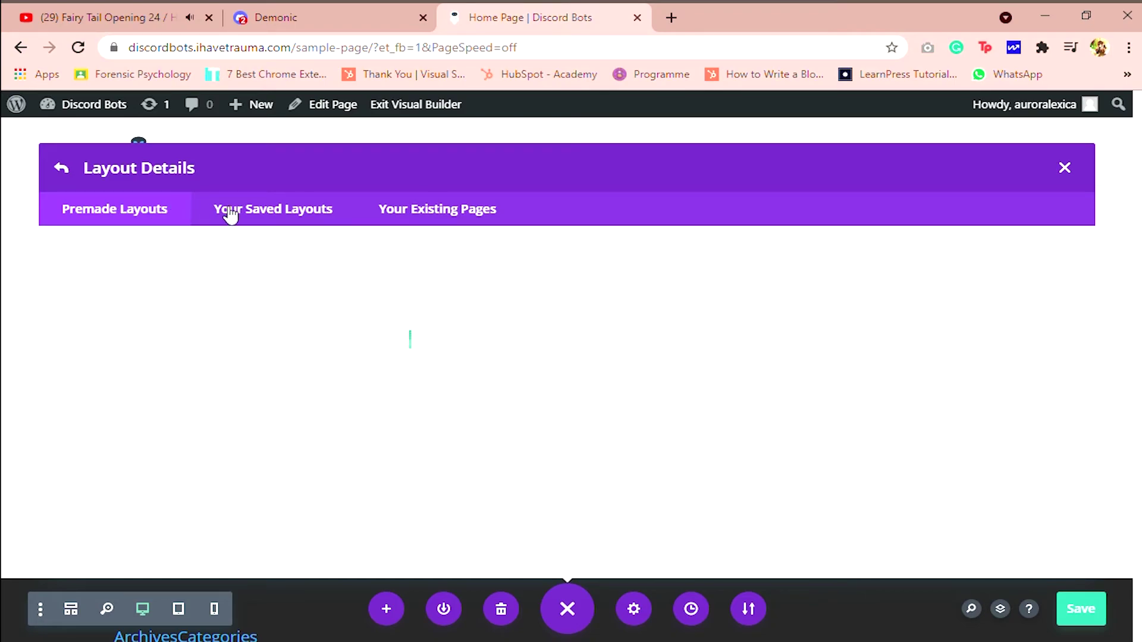
click(260, 210)
click(135, 213)
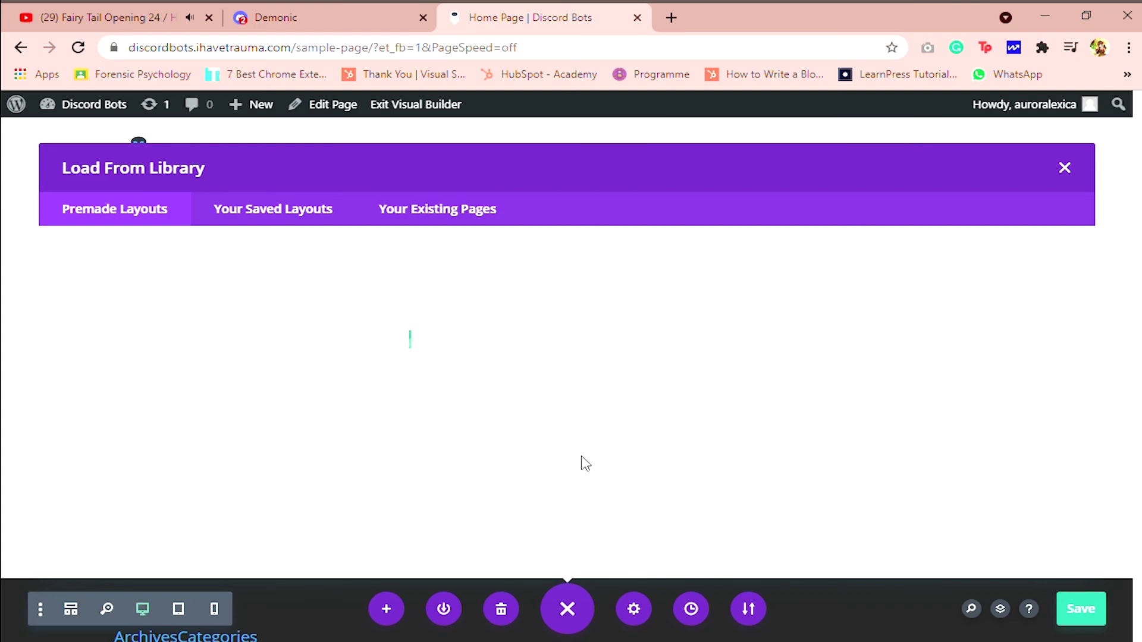
click(252, 219)
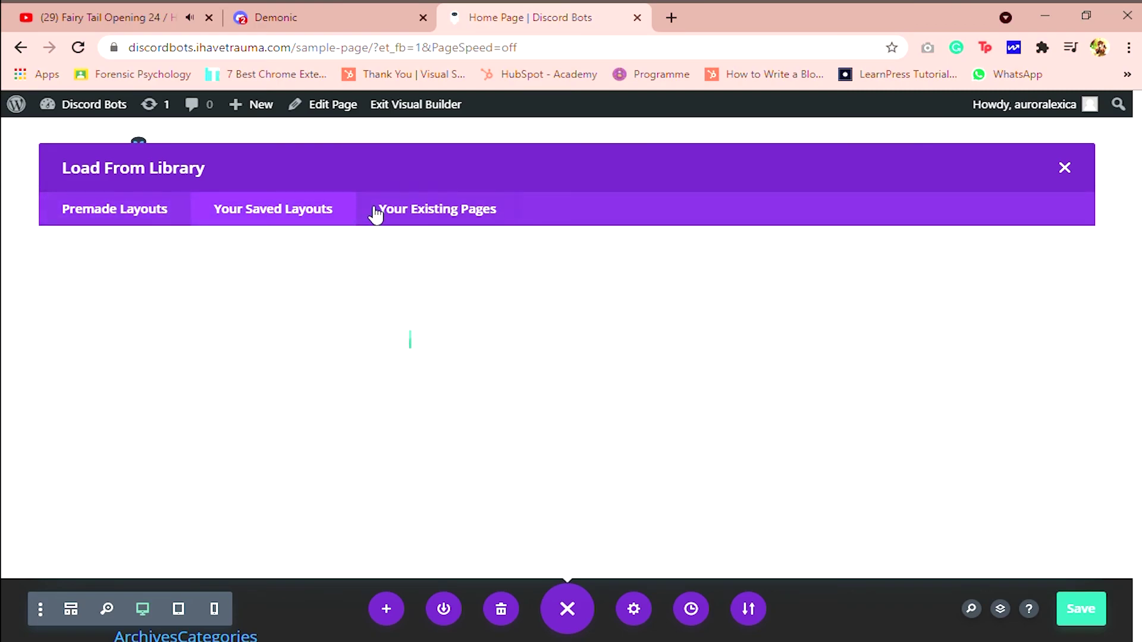
click(158, 221)
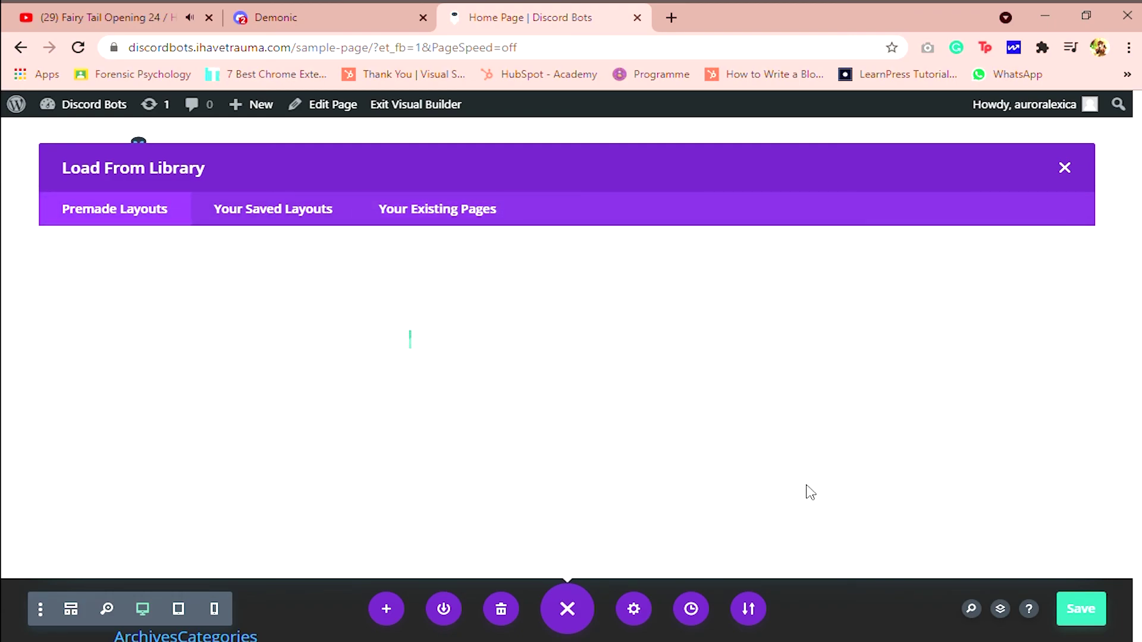
Step: Save the page with its current content and look it over in the visual builder
click(1082, 609)
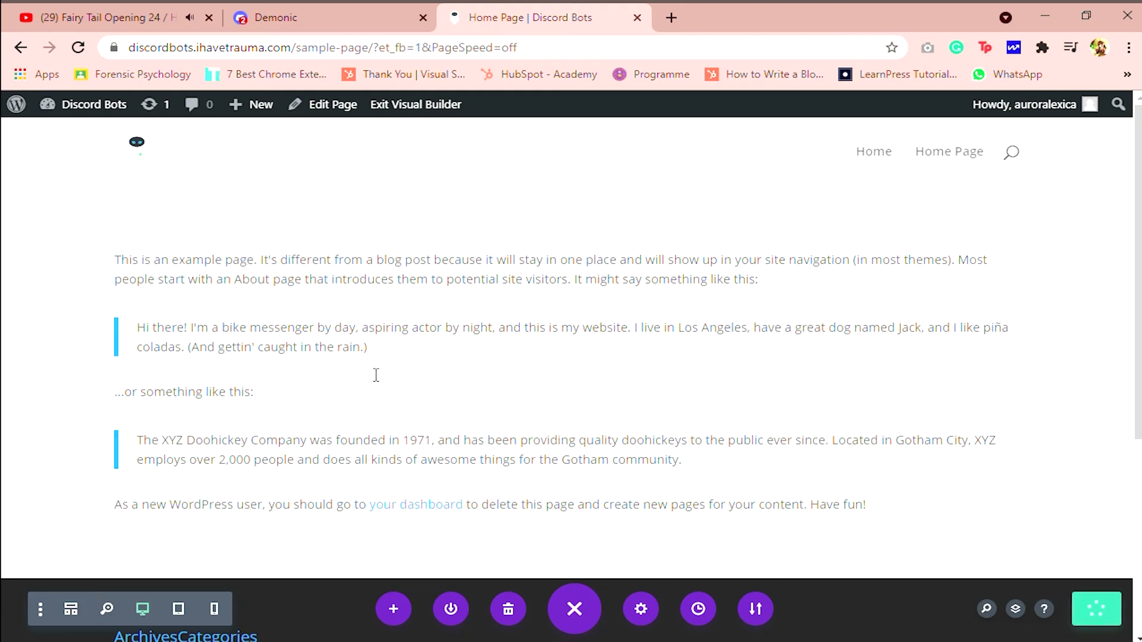
scroll(375, 372, down, 5)
scroll(376, 375, up, 5)
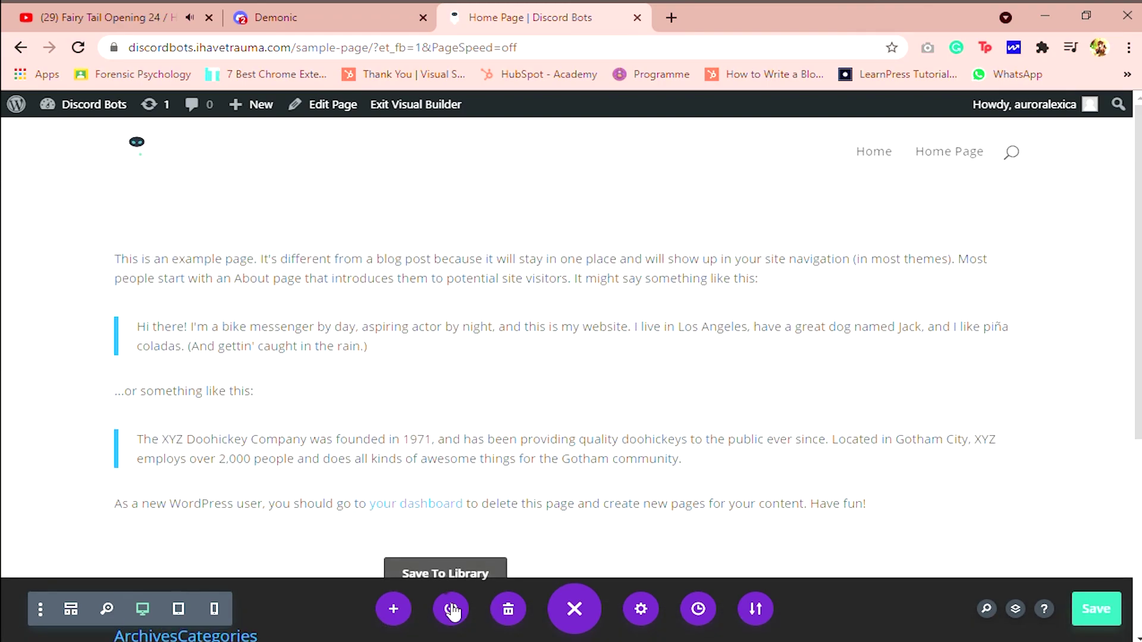
click(637, 610)
click(641, 613)
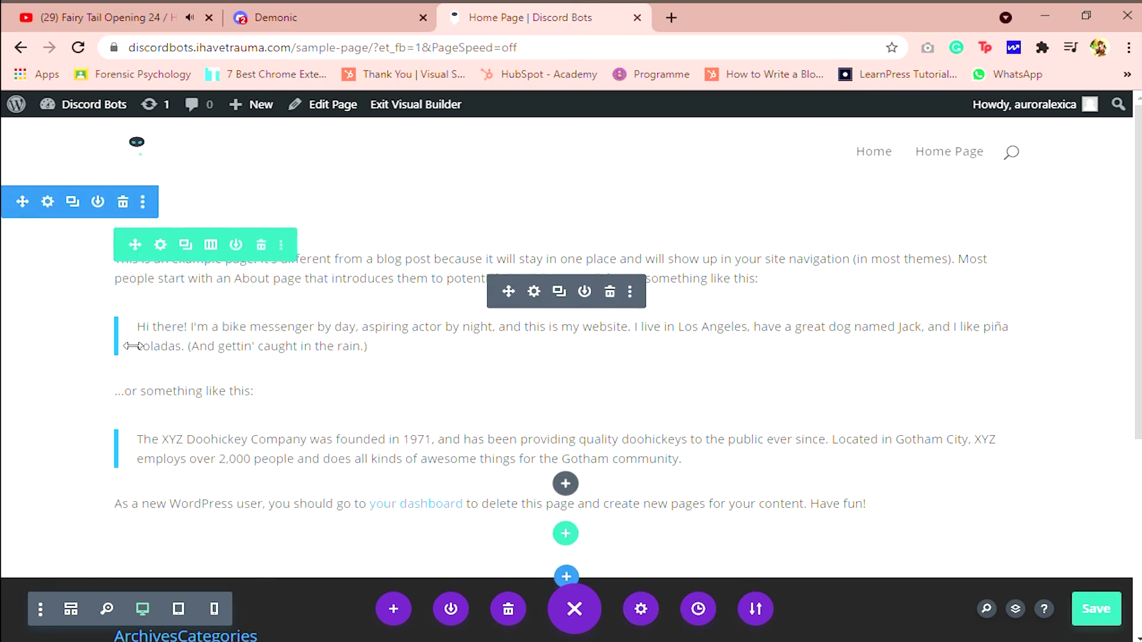
Step: Go back to the layout library, filter the premade layouts by Simple, and apply Simple Home Page, replacing the existing content
click(13, 48)
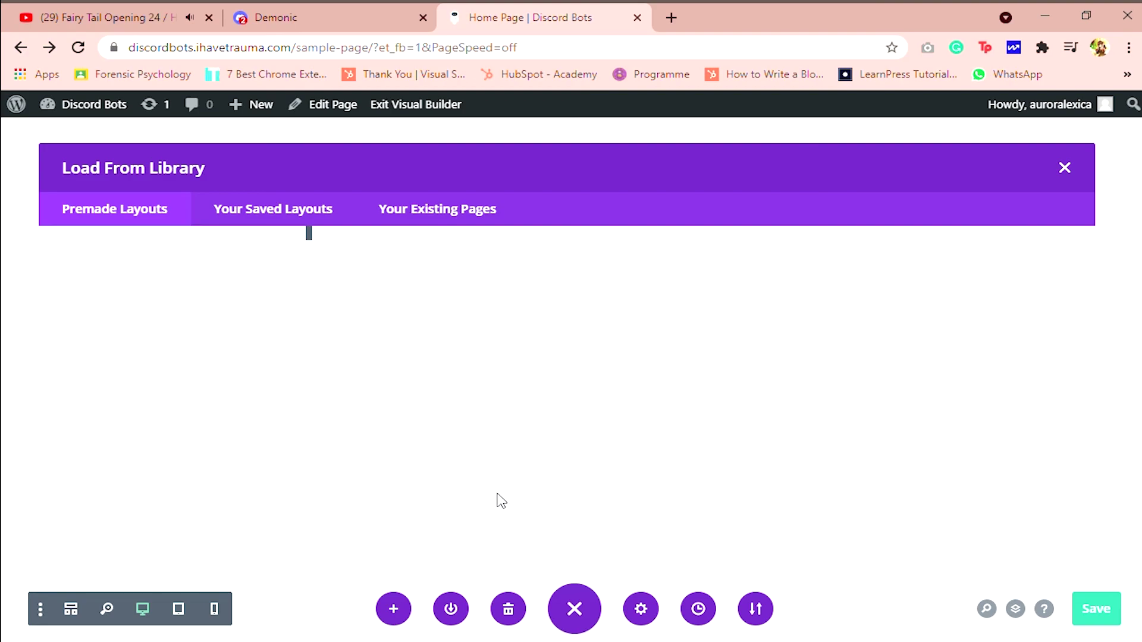
scroll(150, 384, down, 5)
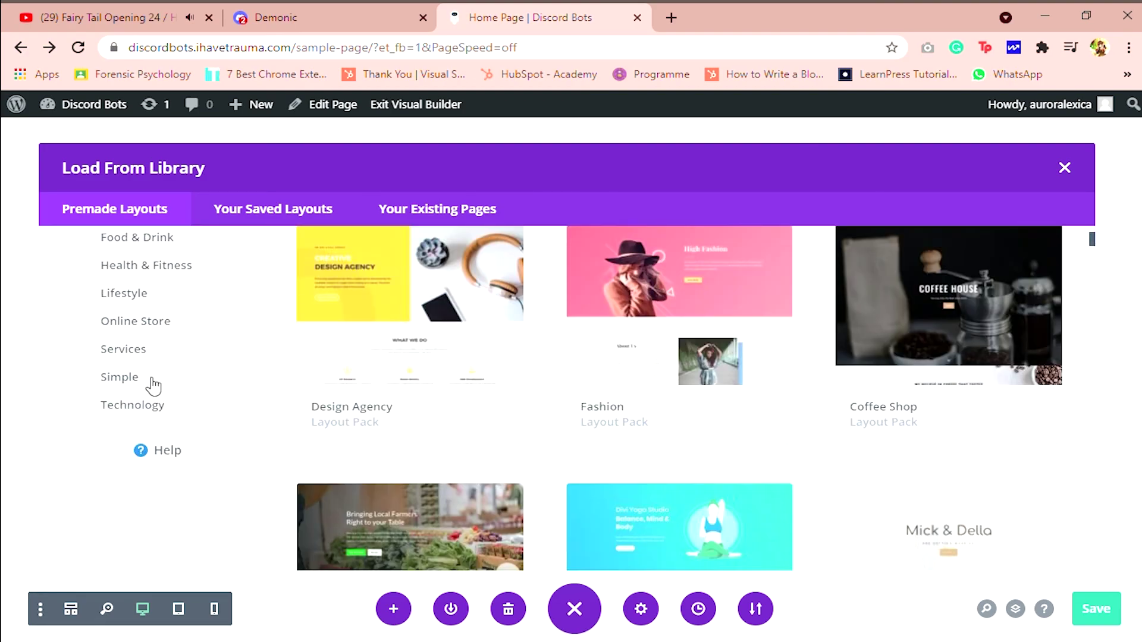
click(95, 381)
scroll(374, 454, up, 5)
click(396, 449)
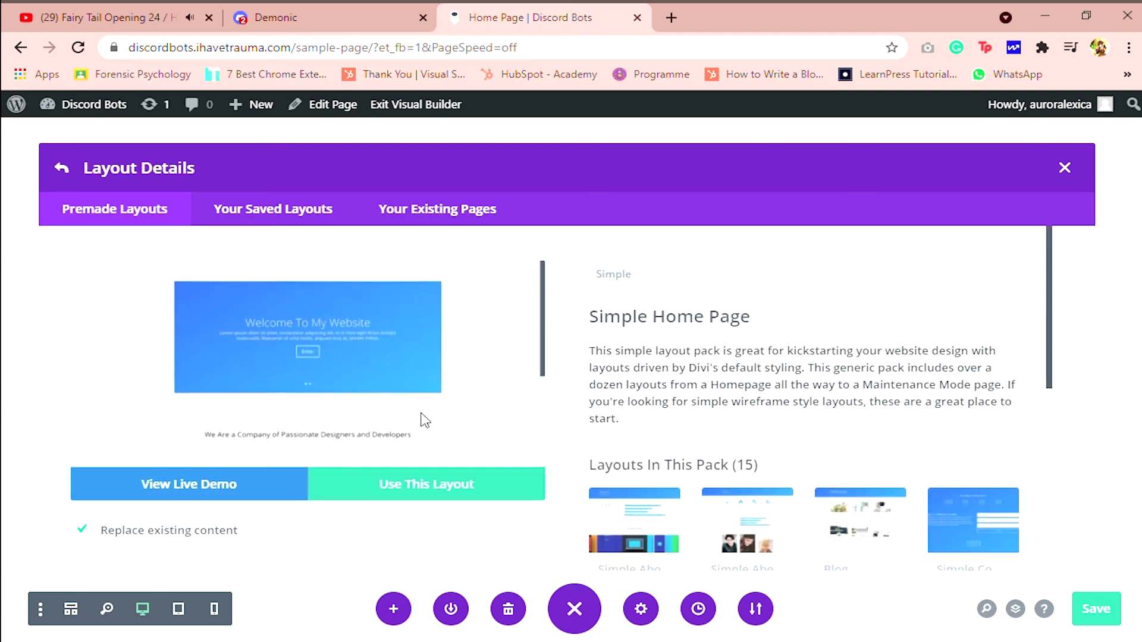
click(439, 488)
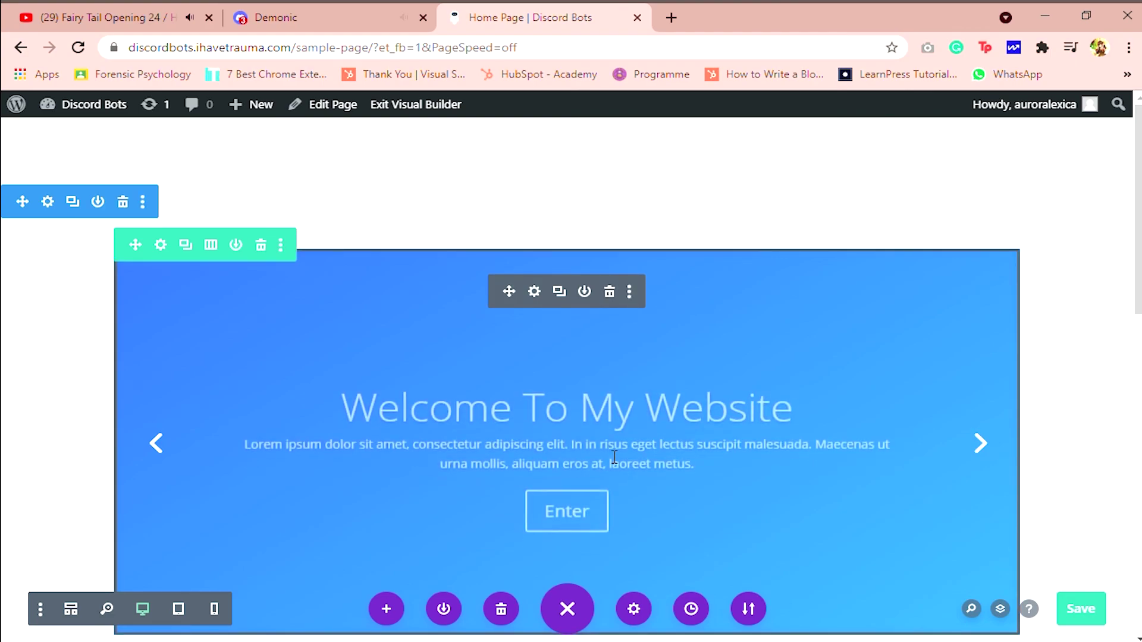
scroll(615, 458, down, 5)
scroll(614, 457, up, 5)
scroll(615, 458, down, 5)
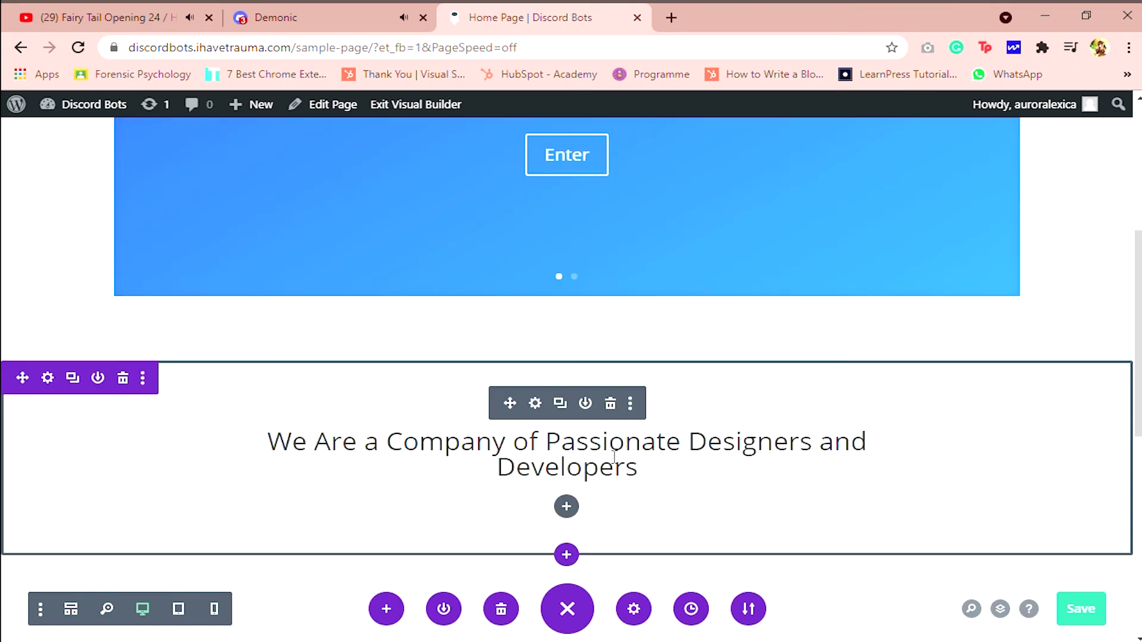